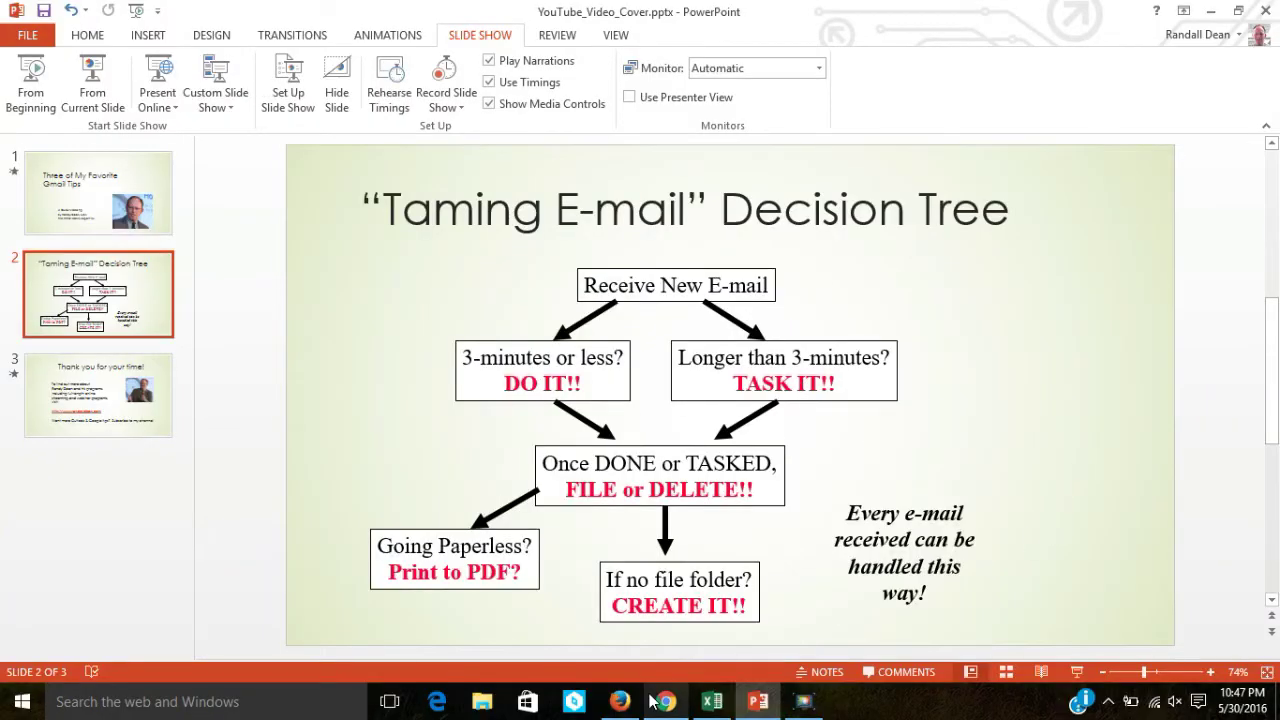
Switch from the PowerPoint Decision Tree slide to the Gmail inbox in Chrome.
left_click(664, 702)
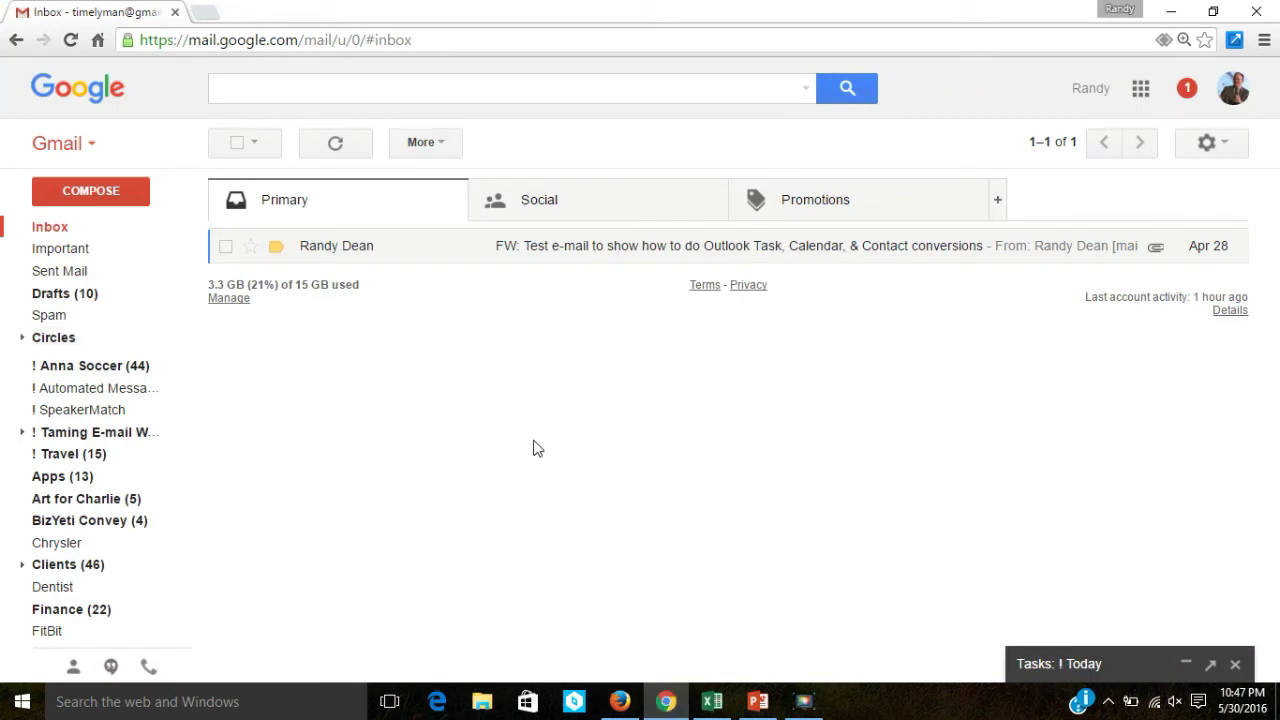
Open the 'FW: Test e-mail' message and show its More actions menu.
left_click(577, 258)
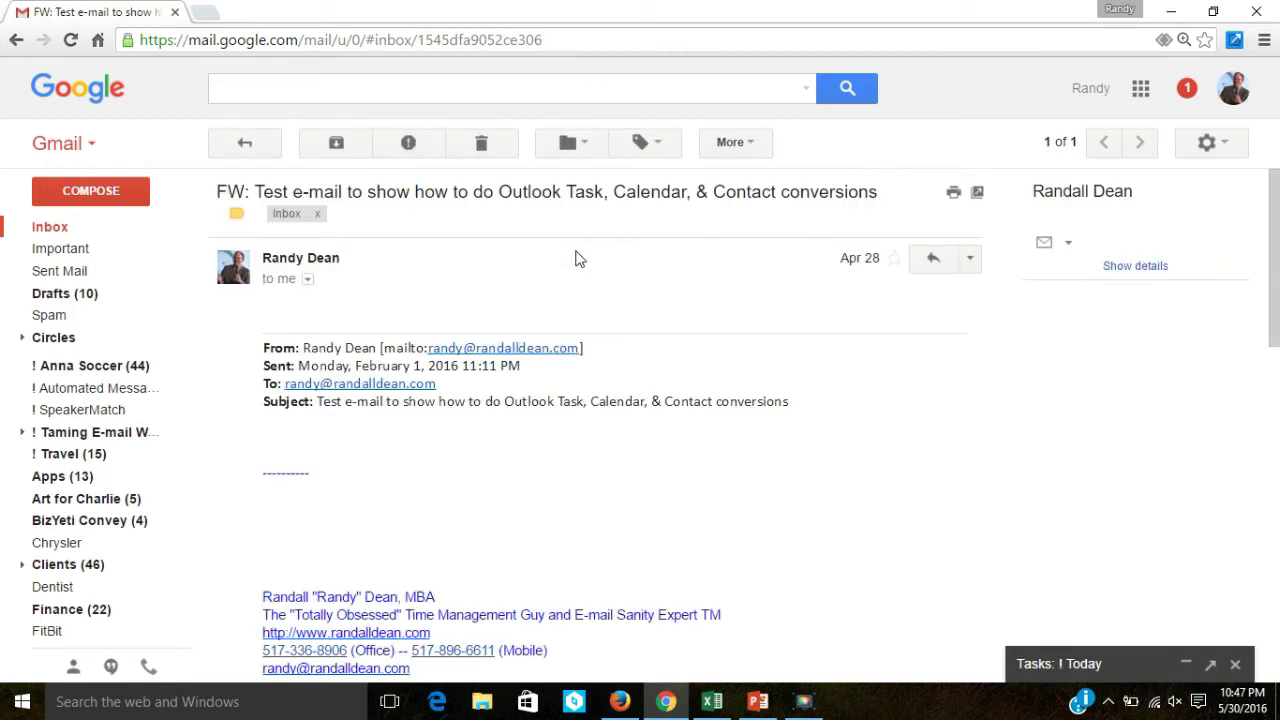
left_click(743, 145)
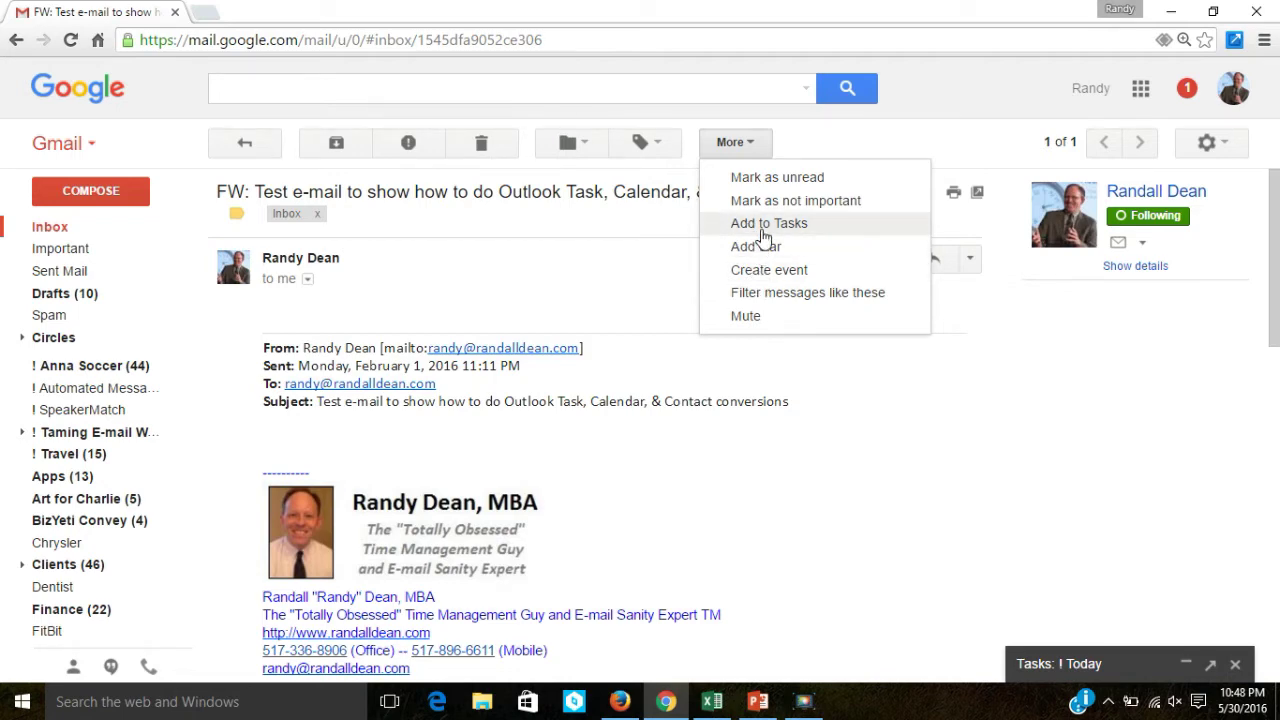
Add the e-mail to Tasks as 'Create video of Gmail tips', due May 31, 2016, in !! Webinar Series.
left_click(762, 226)
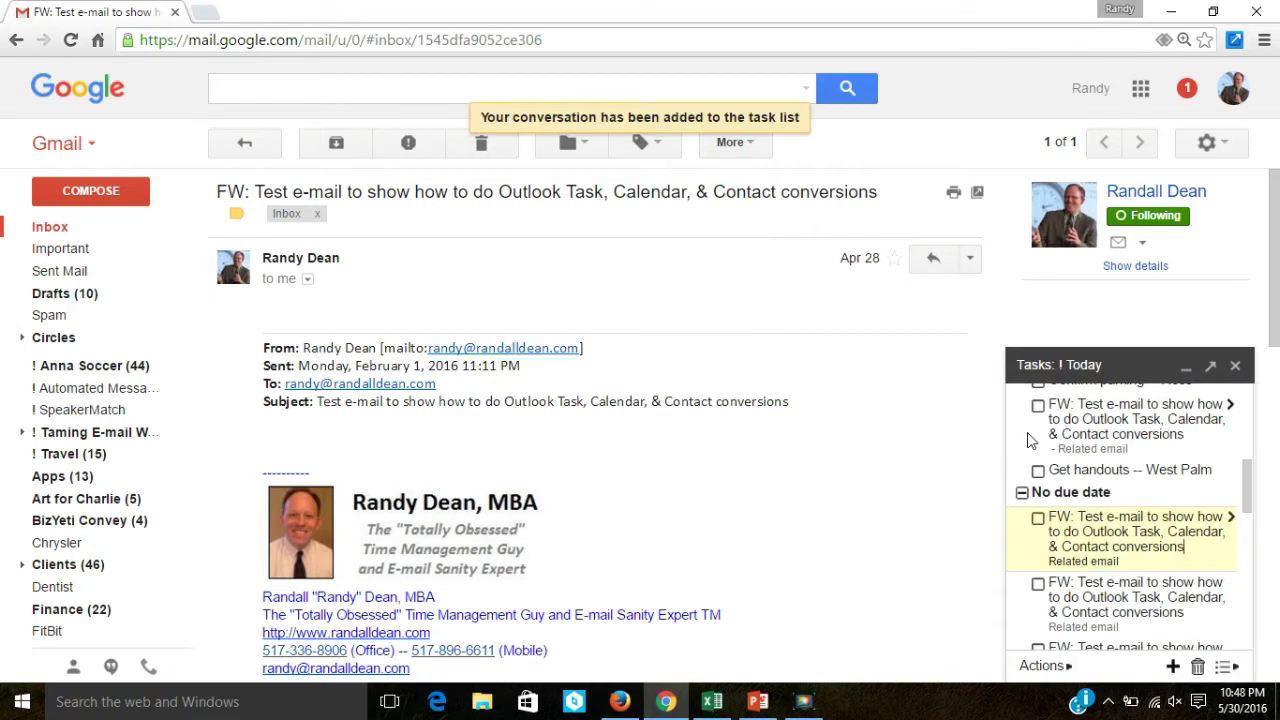
left_click(1231, 518)
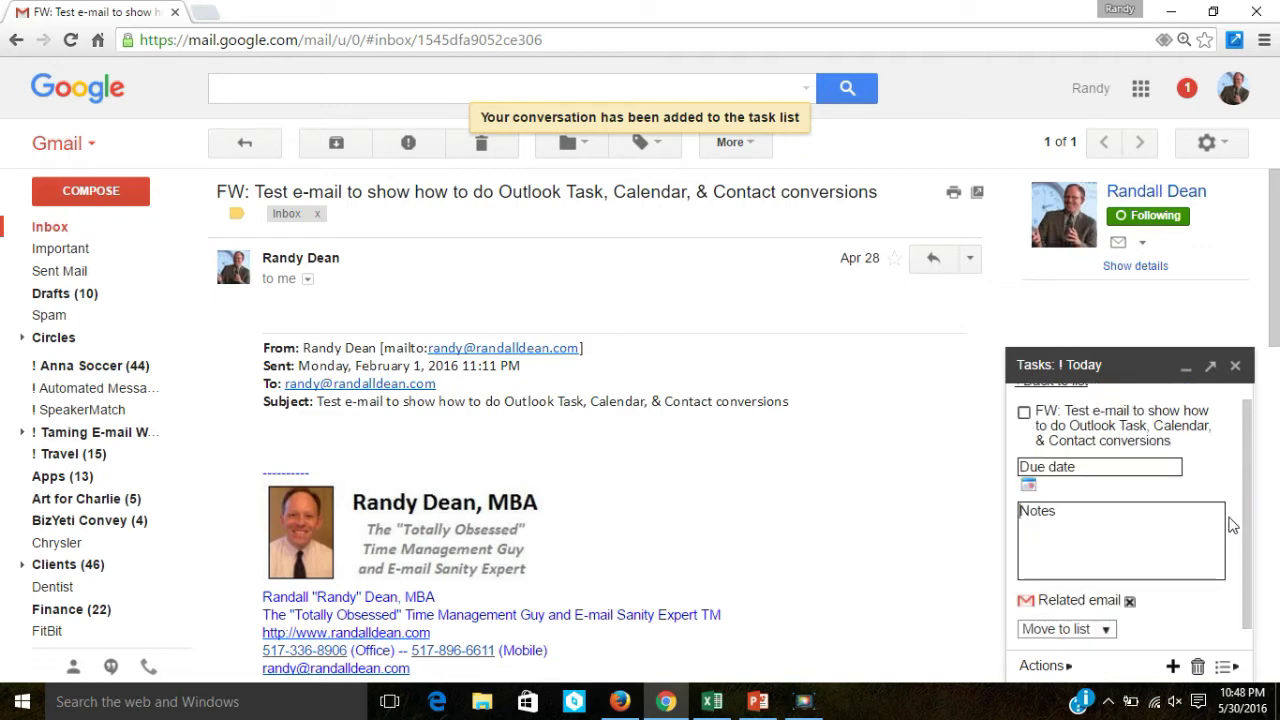
left_click(1165, 430)
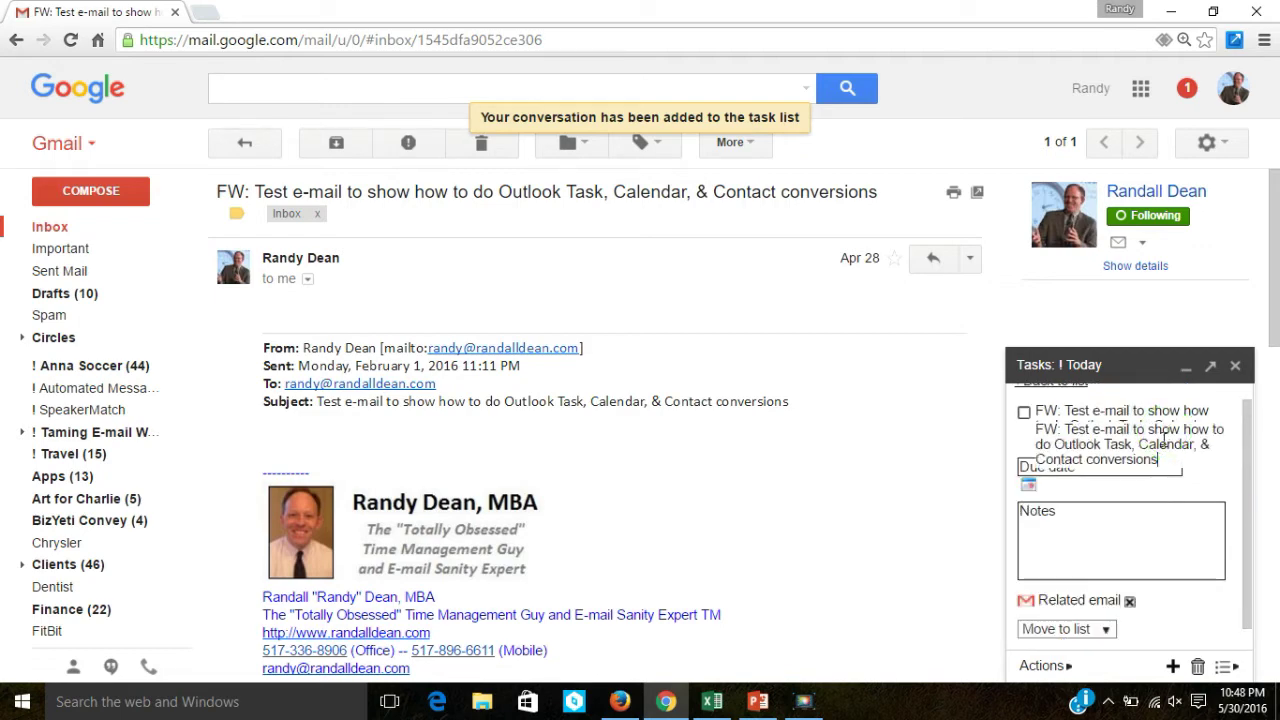
left_click_drag(1160, 460, 1037, 425)
type("Create")
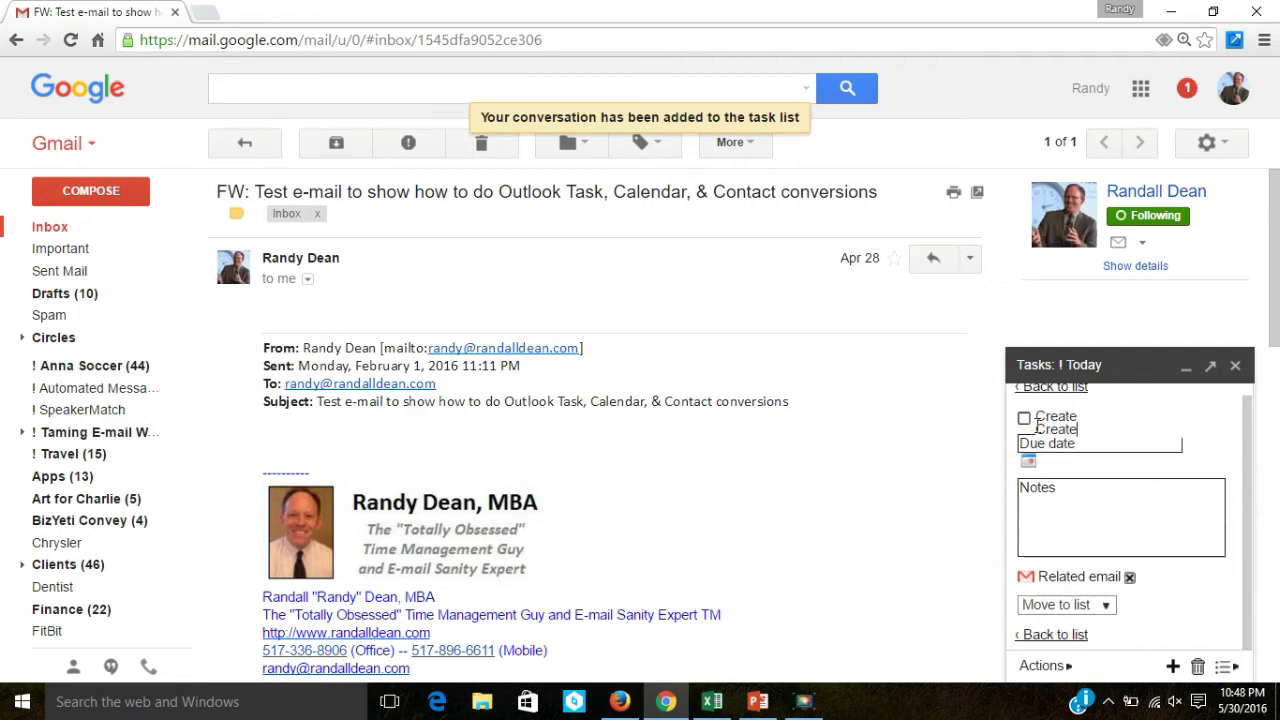
type(" video of Gmail tips")
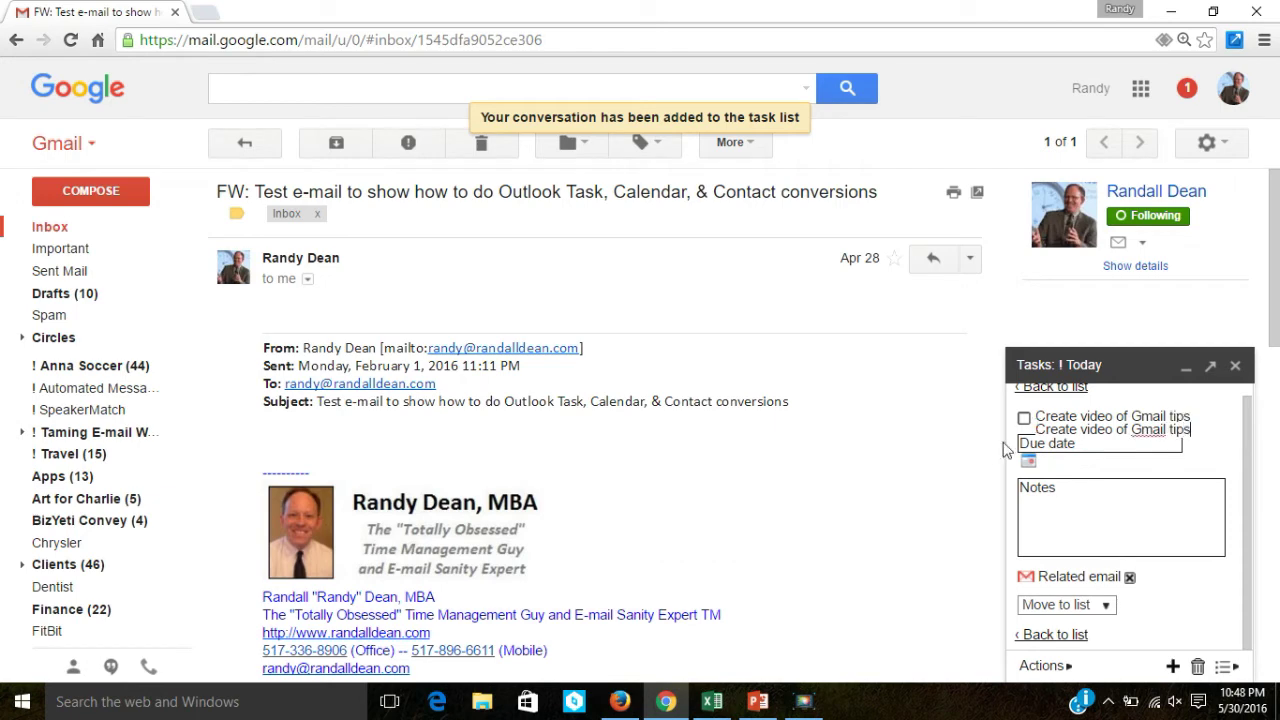
left_click(1030, 452)
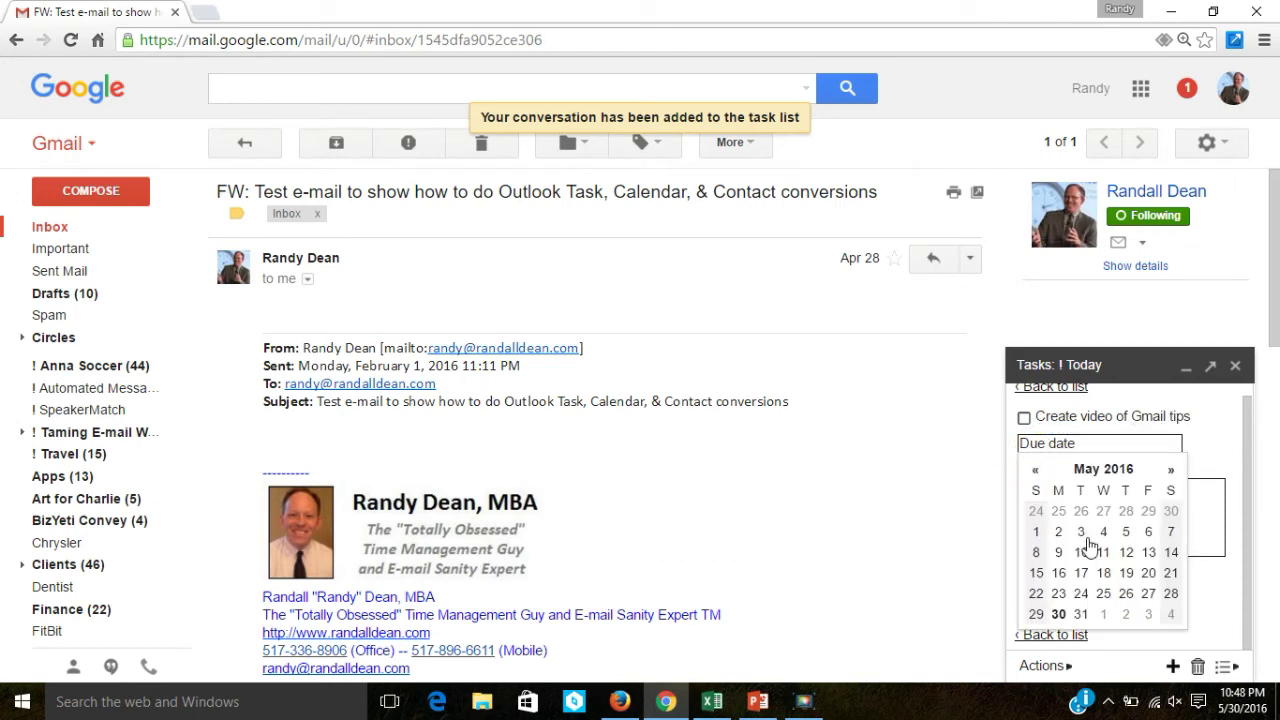
left_click(1081, 614)
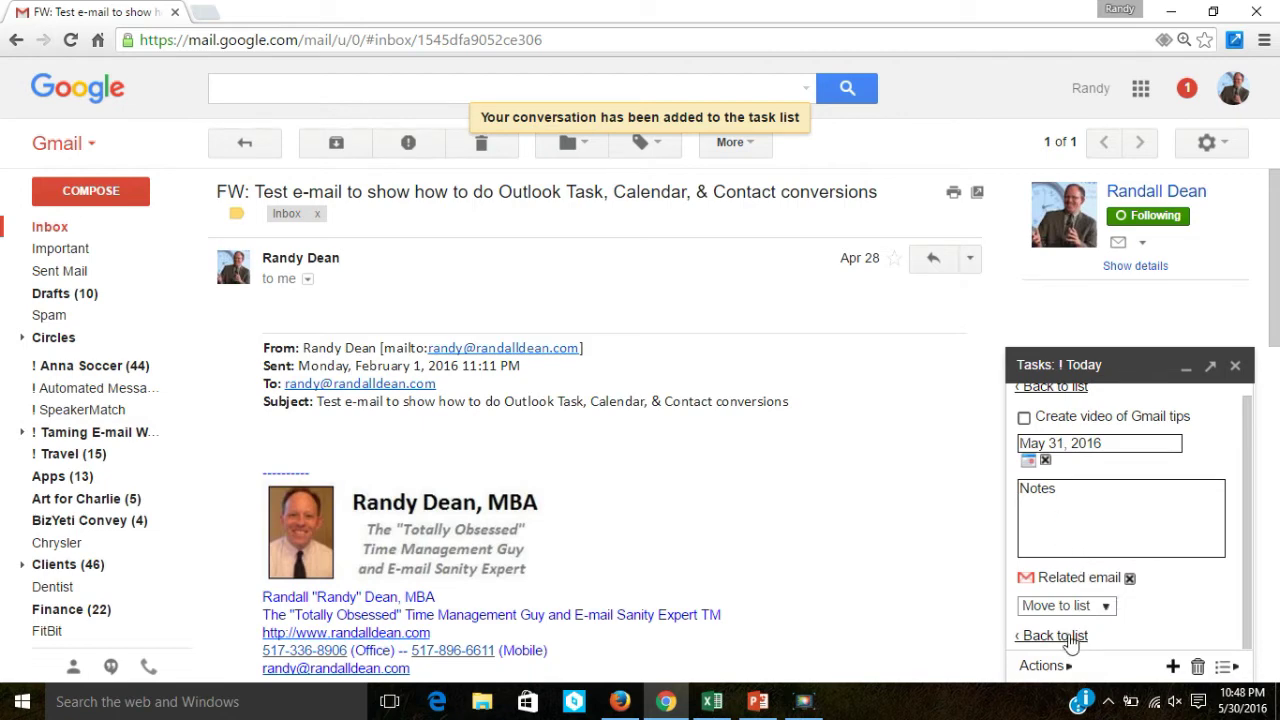
left_click(1104, 609)
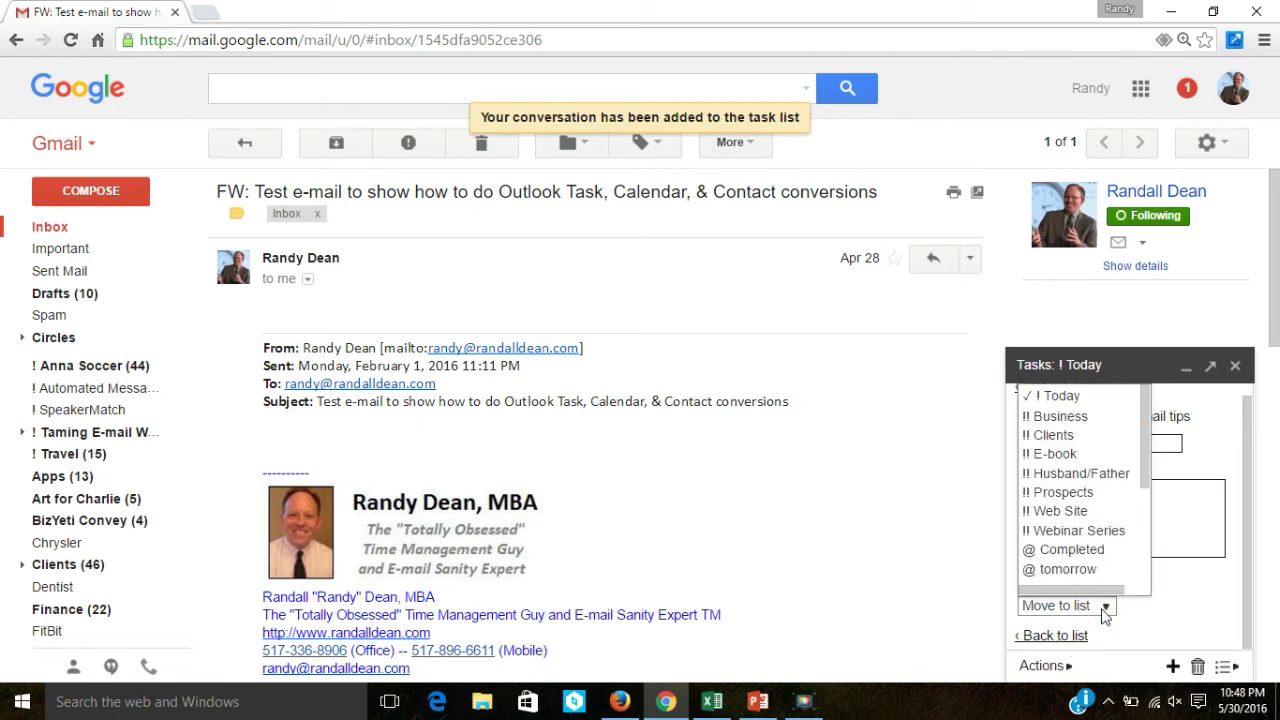
left_click(1092, 531)
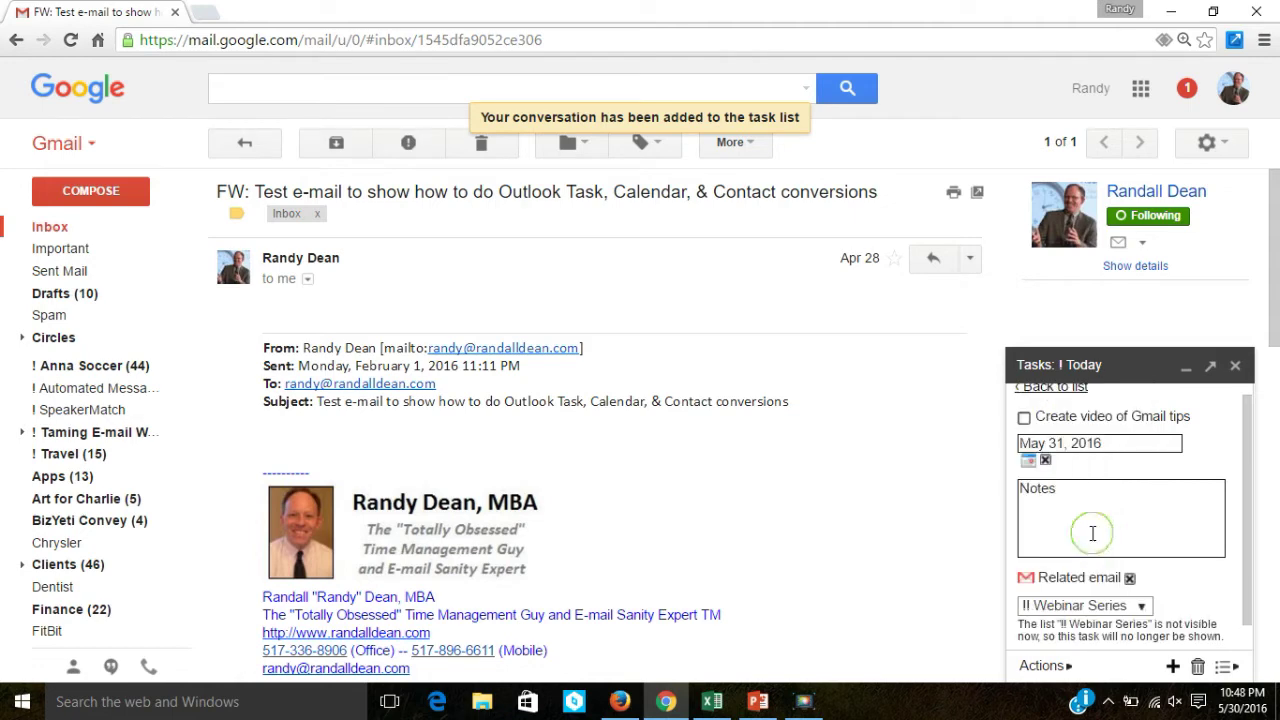
left_click_drag(1249, 529, 1249, 580)
Close the Tasks panel and create a Calendar event from the e-mail.
left_click(1045, 644)
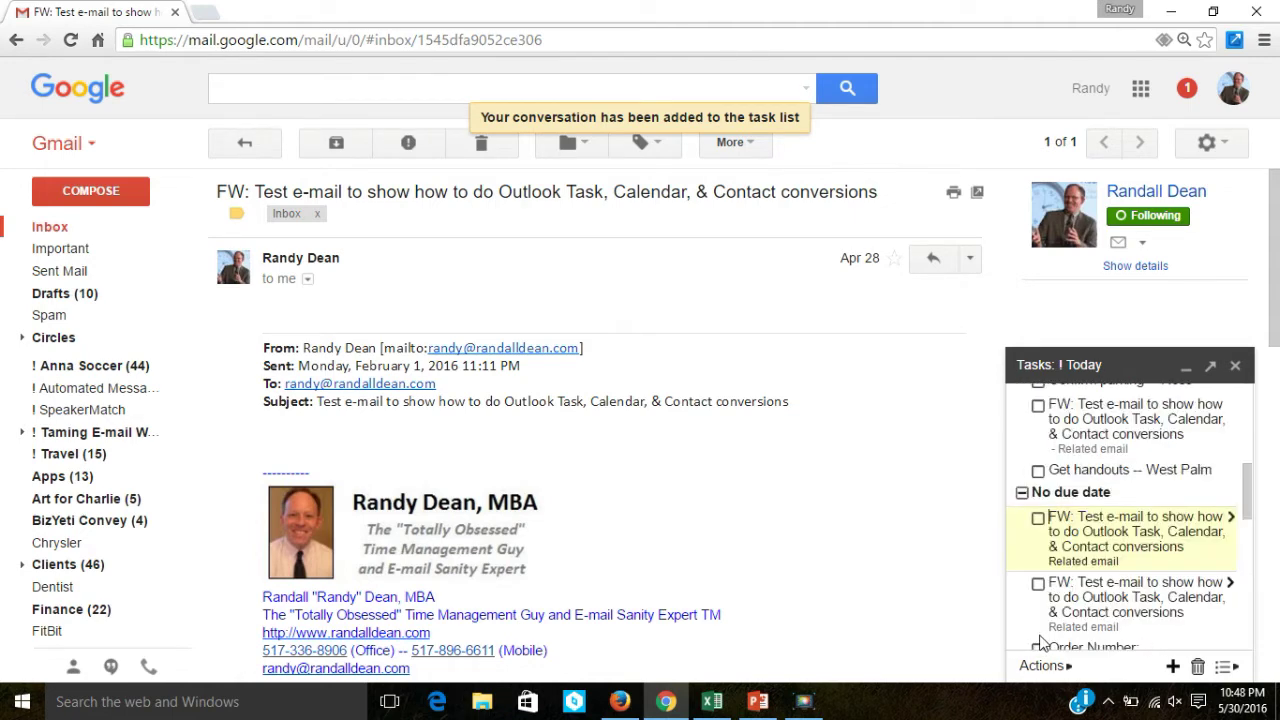
left_click(1236, 368)
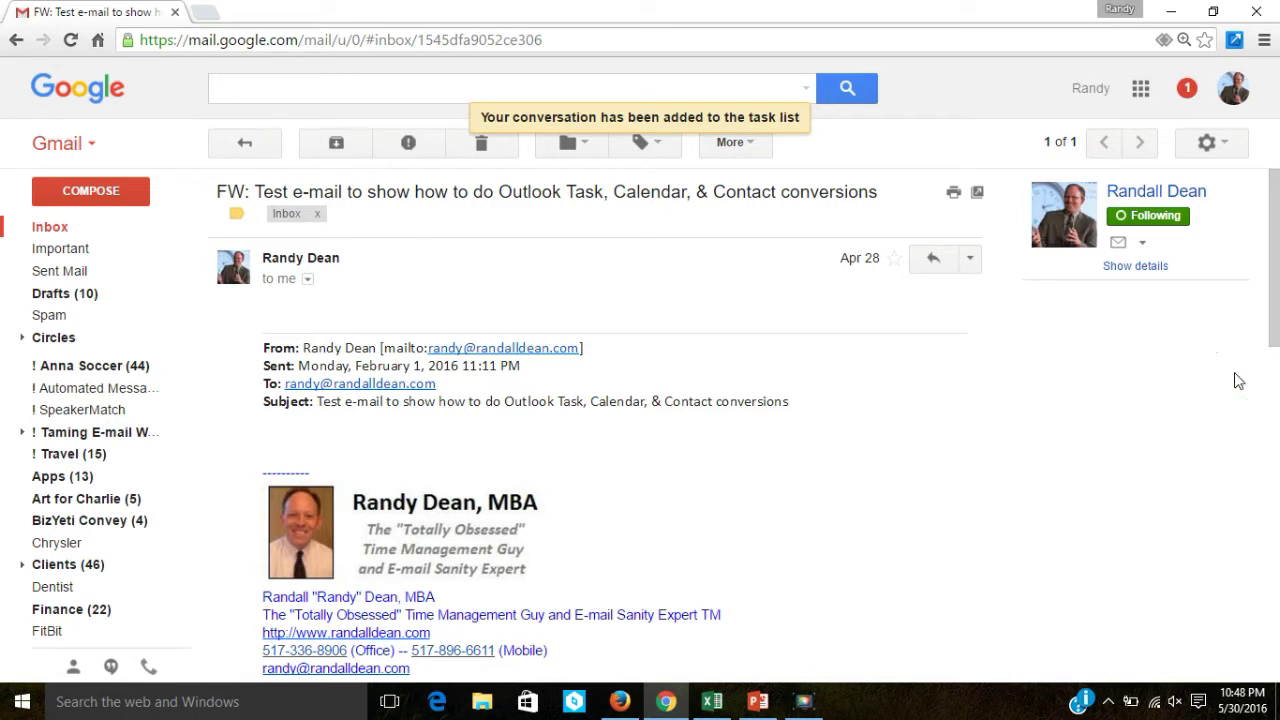
left_click(742, 150)
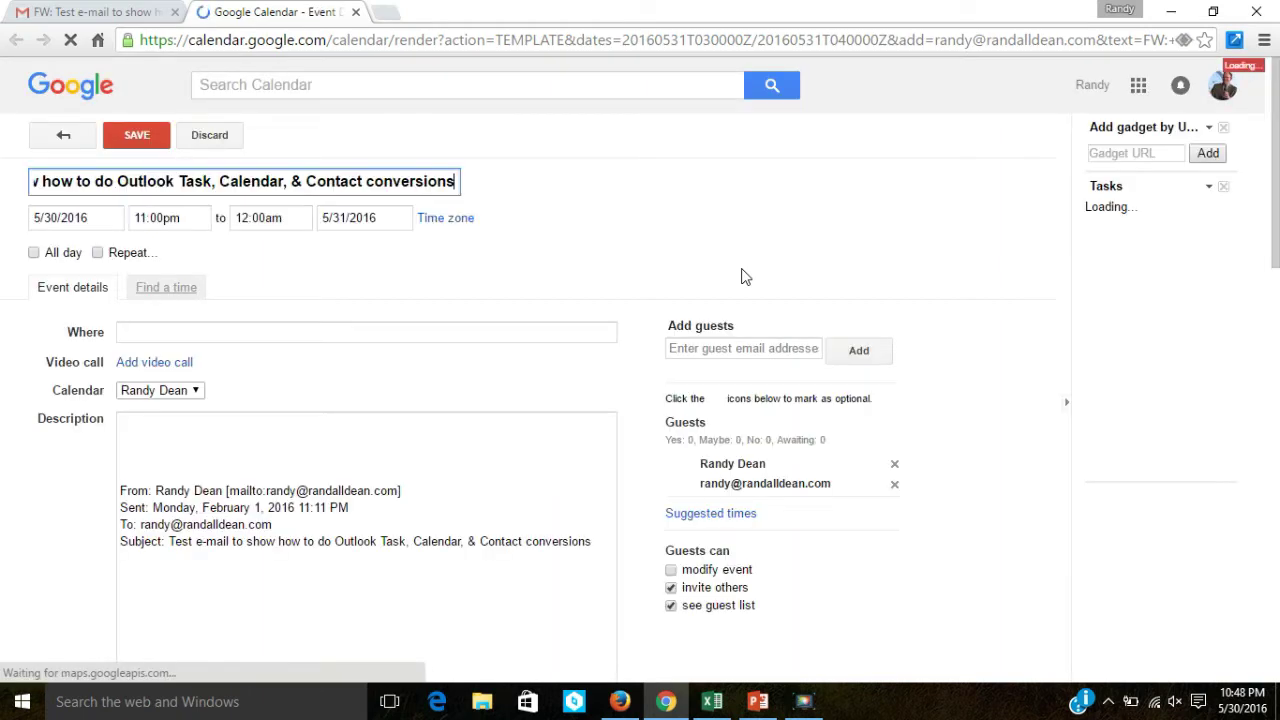
left_click(300, 184)
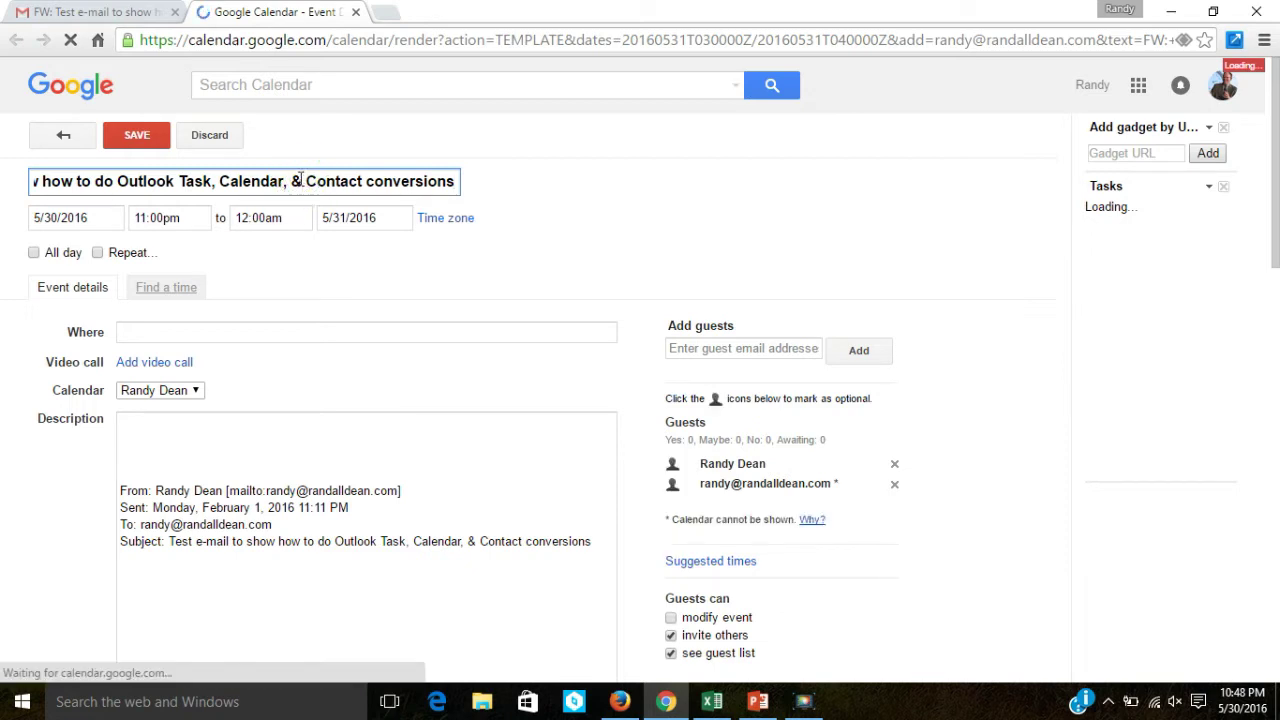
Retitle the event 'Create video -- Gmail tips'.
left_click(457, 184)
key("ctrl+a")
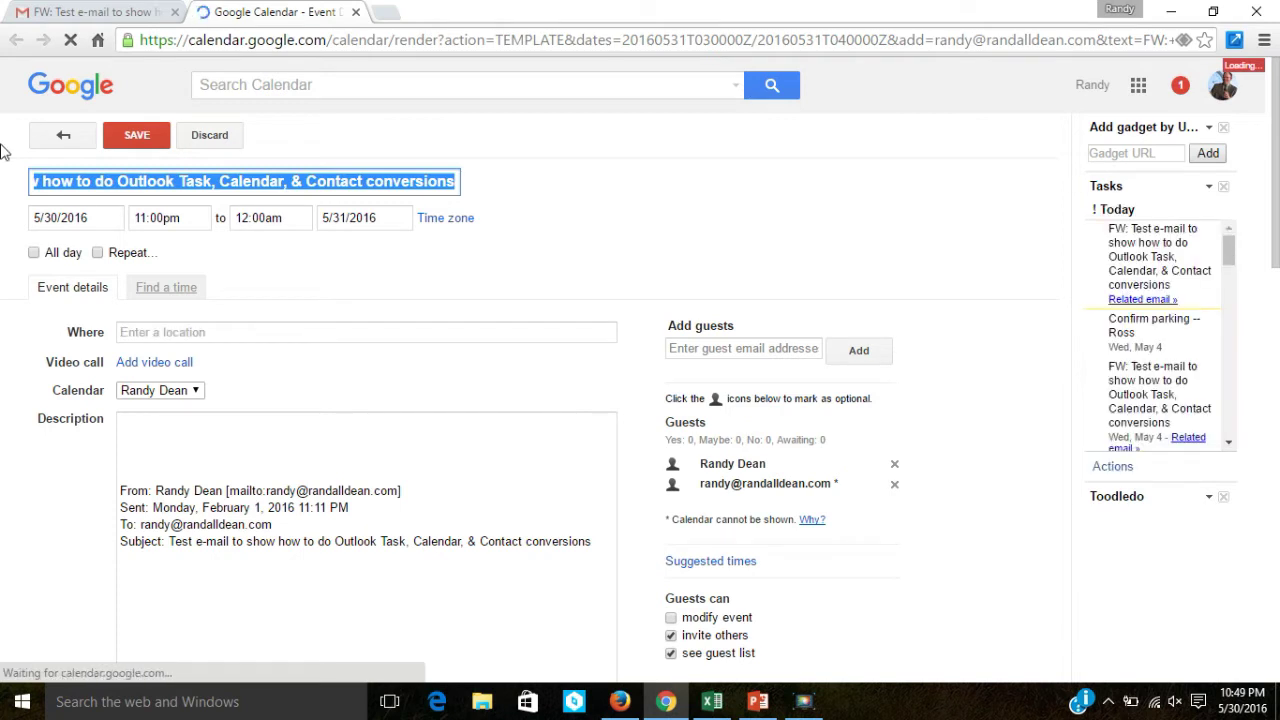
key("End")
key("ctrl+BackSpace")
key("ctrl+BackSpace")
key("ctrl+BackSpace")
key("ctrl+BackSpace")
key("ctrl+BackSpace")
key("ctrl+BackSpace")
key("ctrl+BackSpace")
key("ctrl+BackSpace")
key("ctrl+BackSpace")
key("ctrl+BackSpace")
key("BackSpace")
key("ctrl+BackSpace")
key("ctrl+BackSpace")
key("ctrl+BackSpace")
key("ctrl+BackSpace")
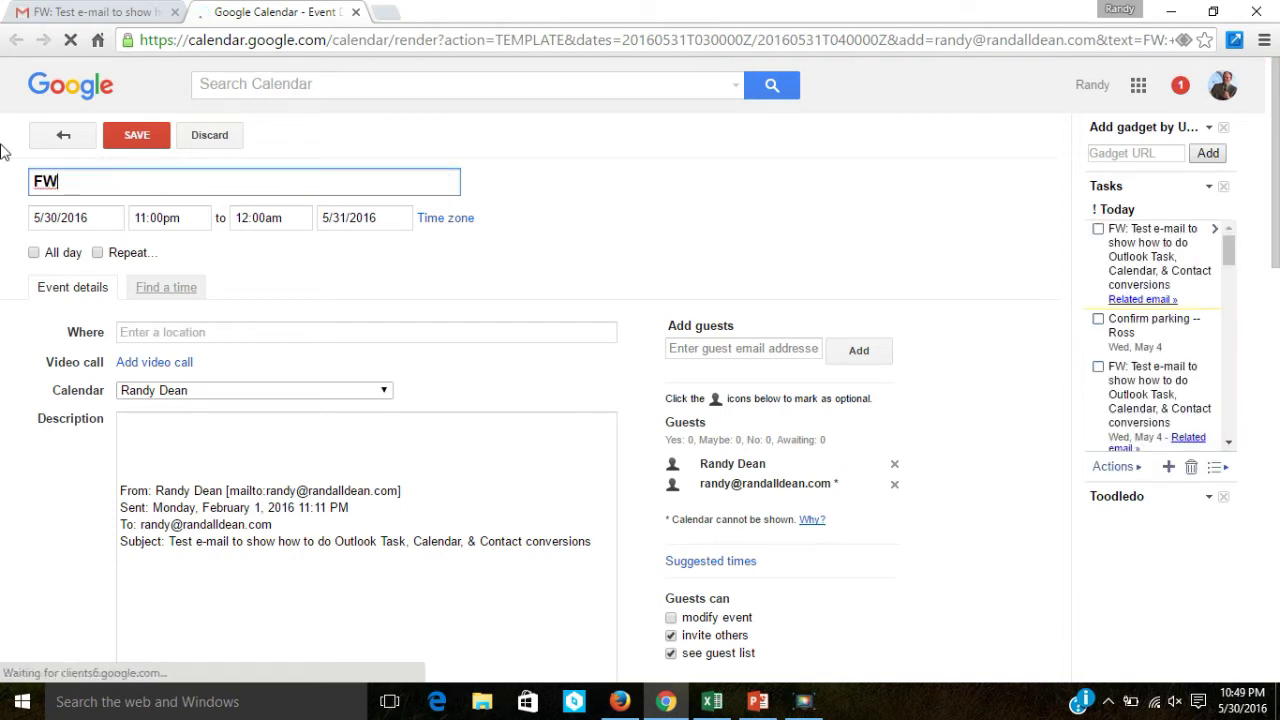
key("ctrl+BackSpace")
key("ctrl+BackSpace")
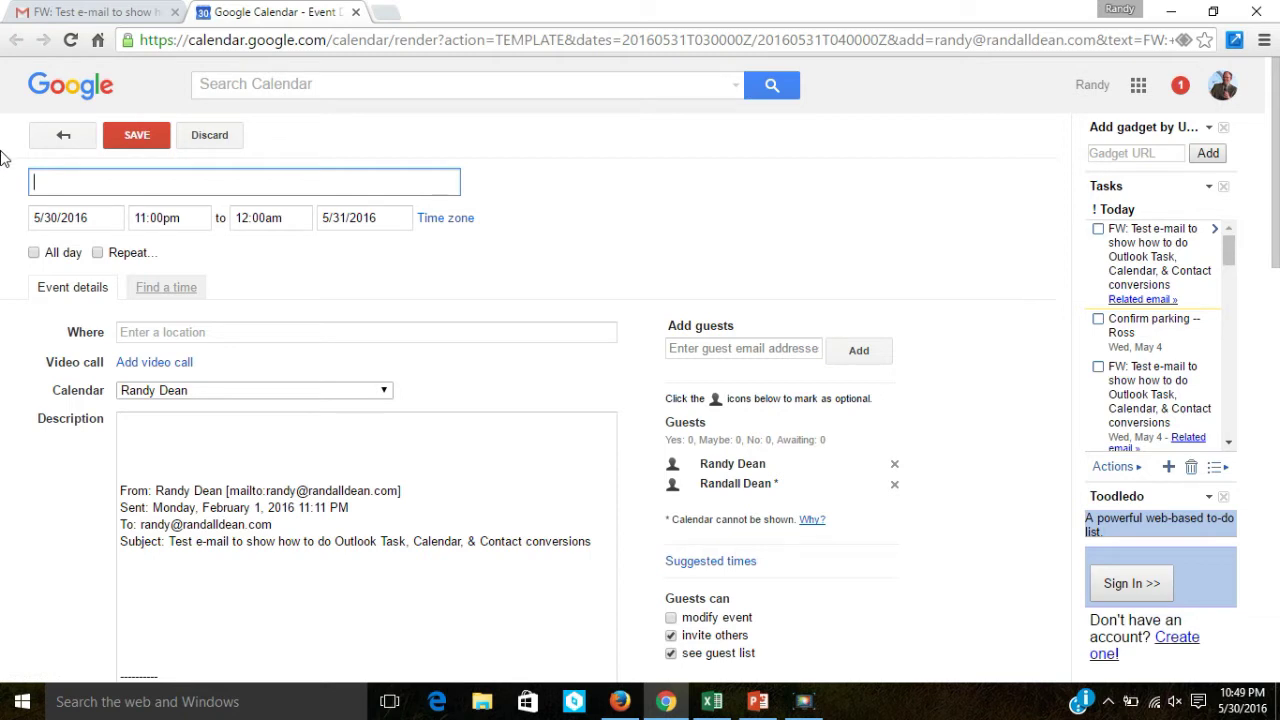
type("Create video -- ")
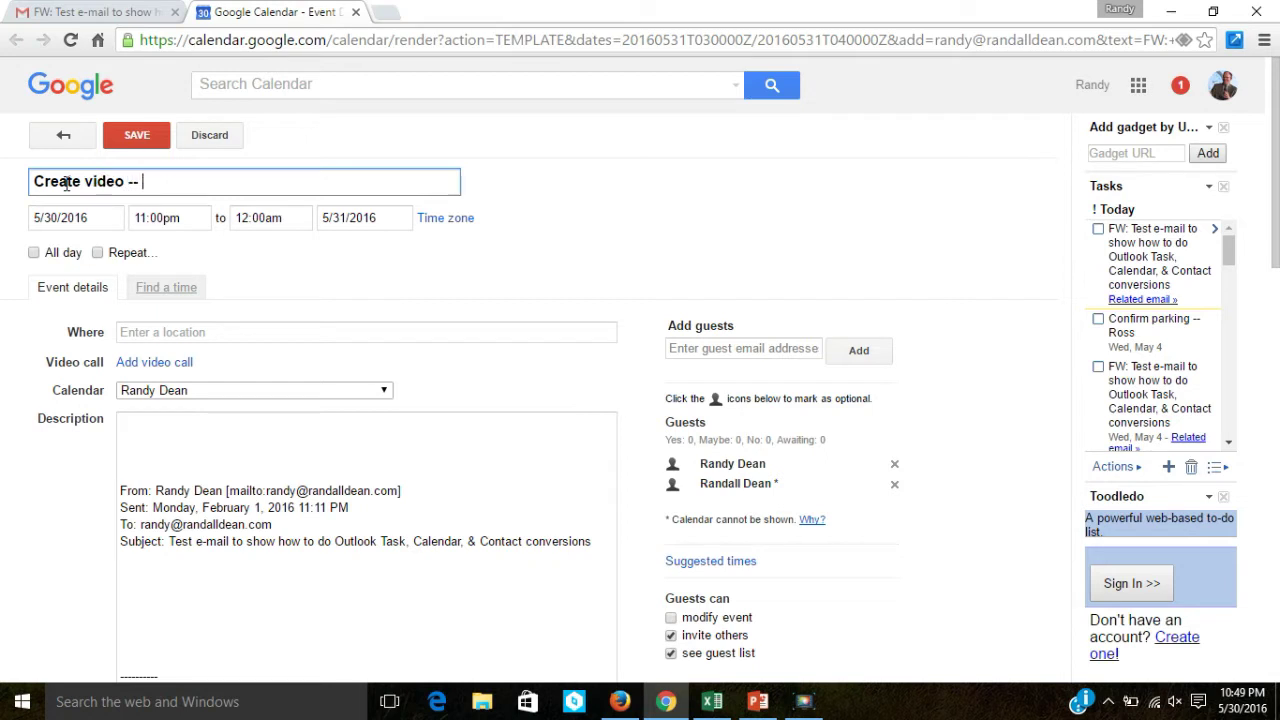
type("Gmail tips")
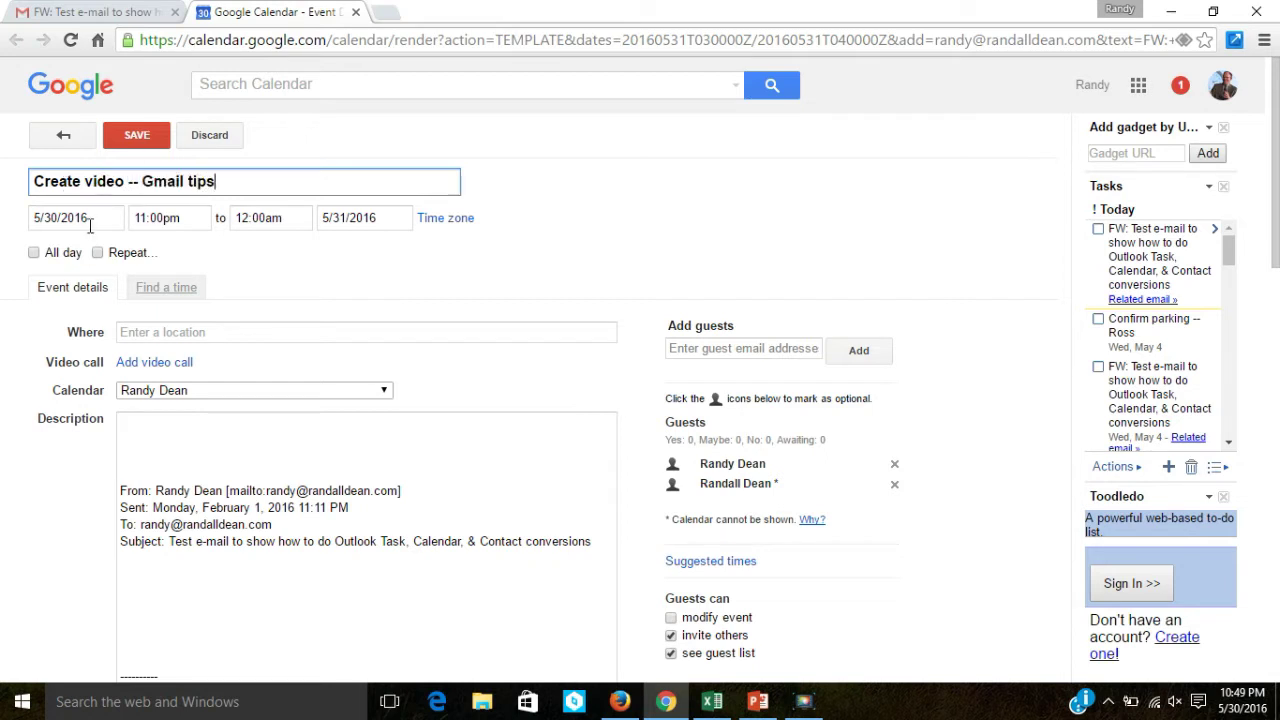
Move the event to May 31, 2016, starting at 11:00am.
left_click(90, 224)
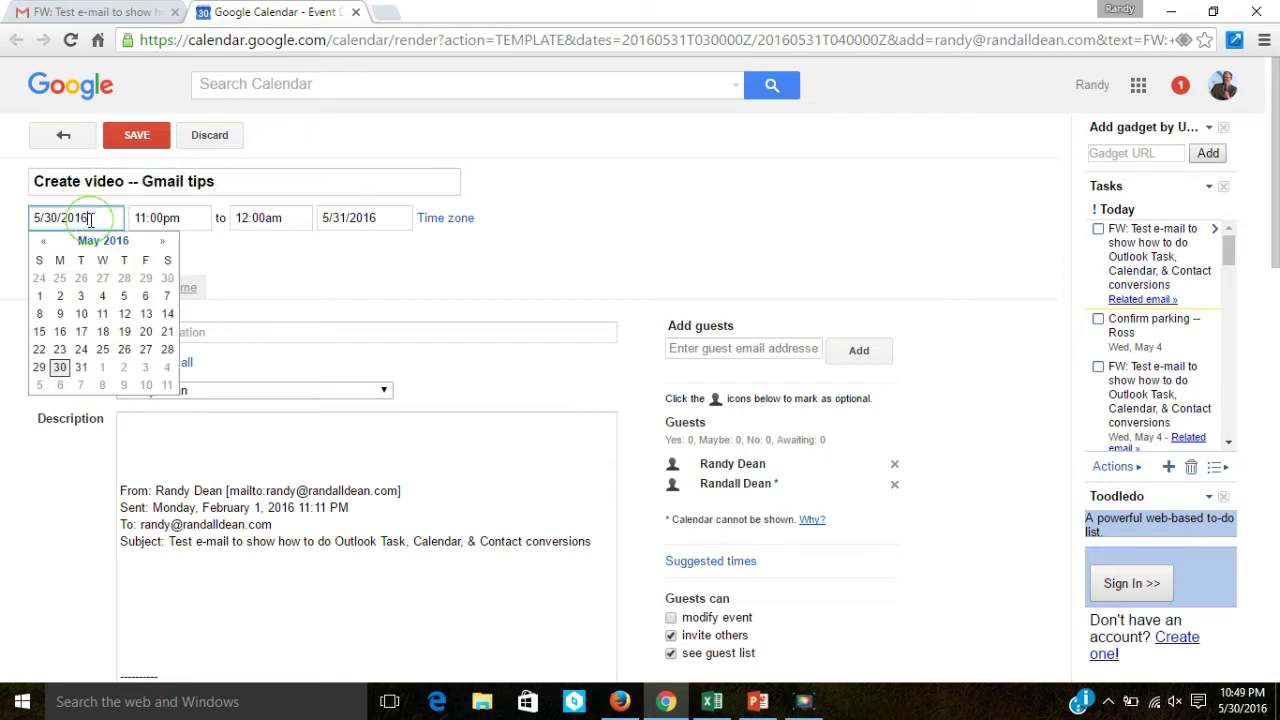
left_click(82, 368)
left_click(194, 217)
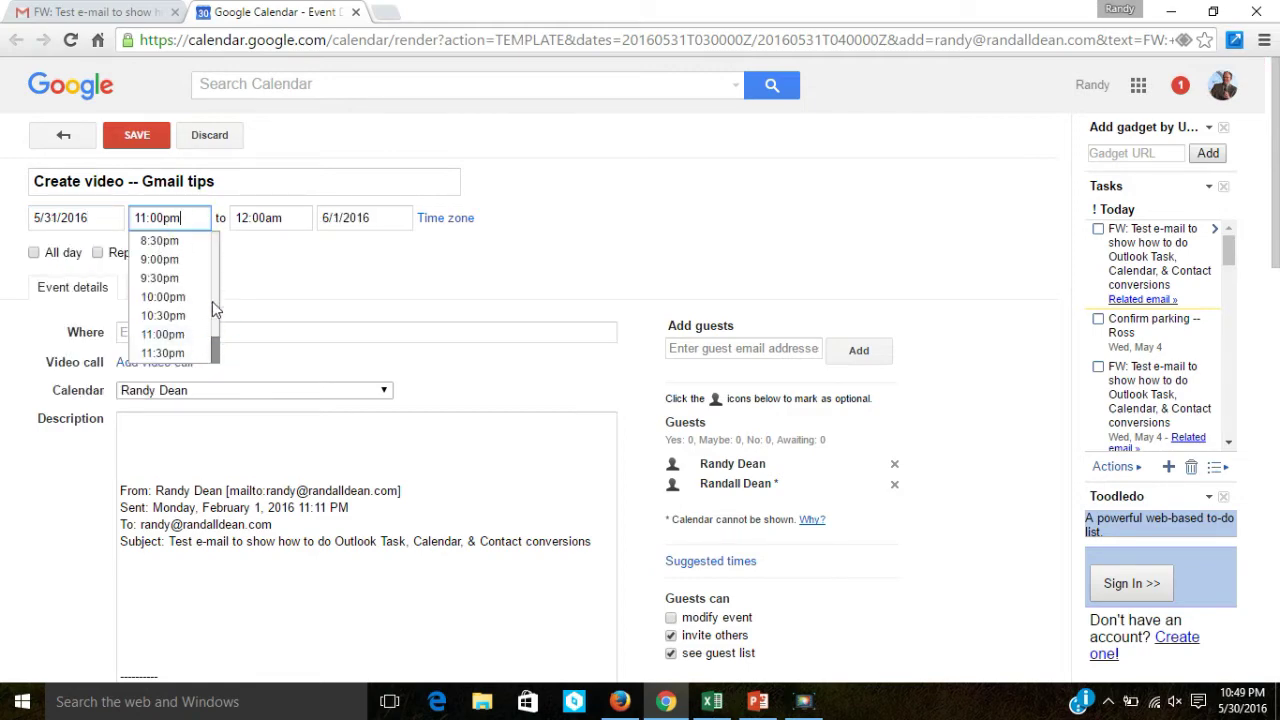
scroll(212, 301, "up", 4)
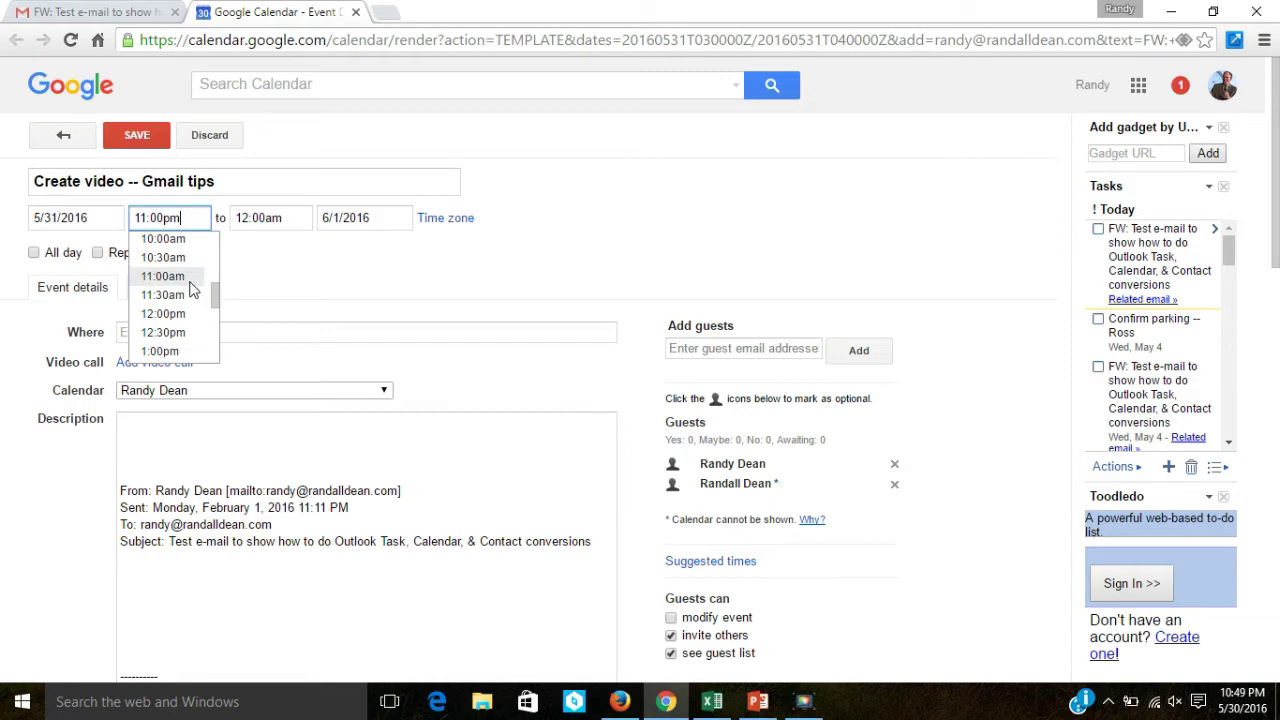
left_click(176, 277)
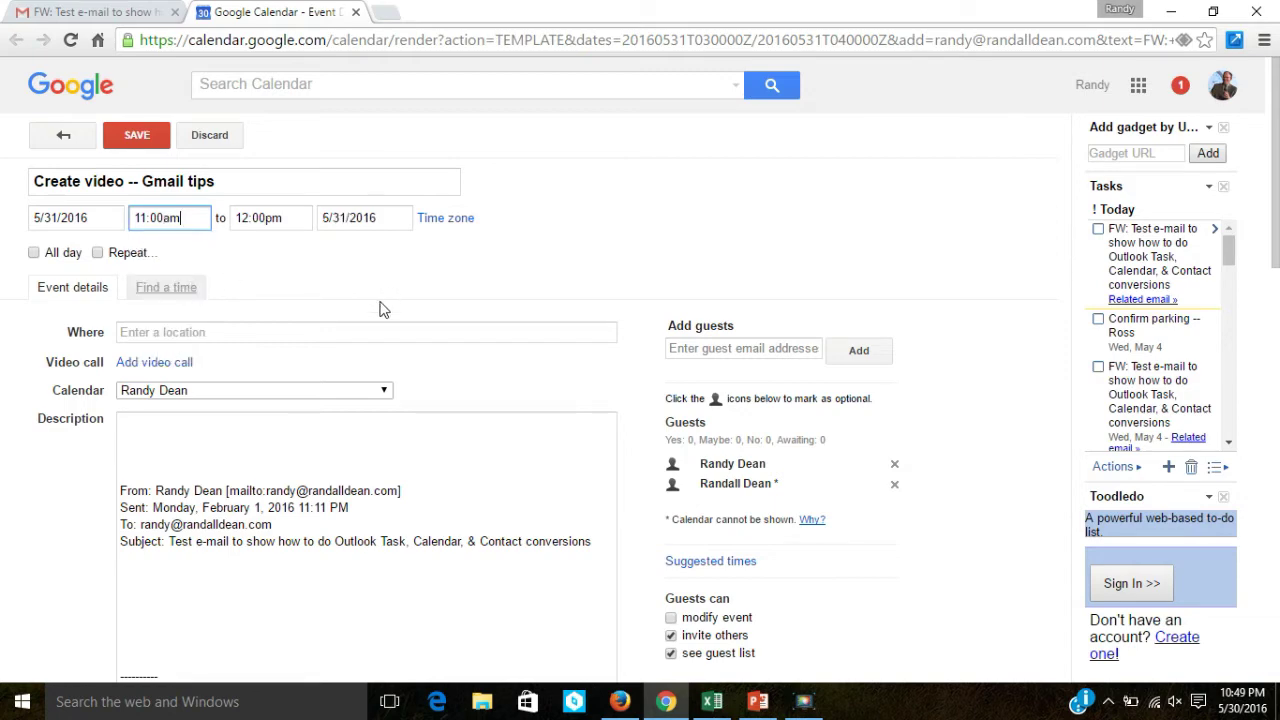
Set the event location to 'Home Office EL' without picking a suggestion.
left_click(270, 334)
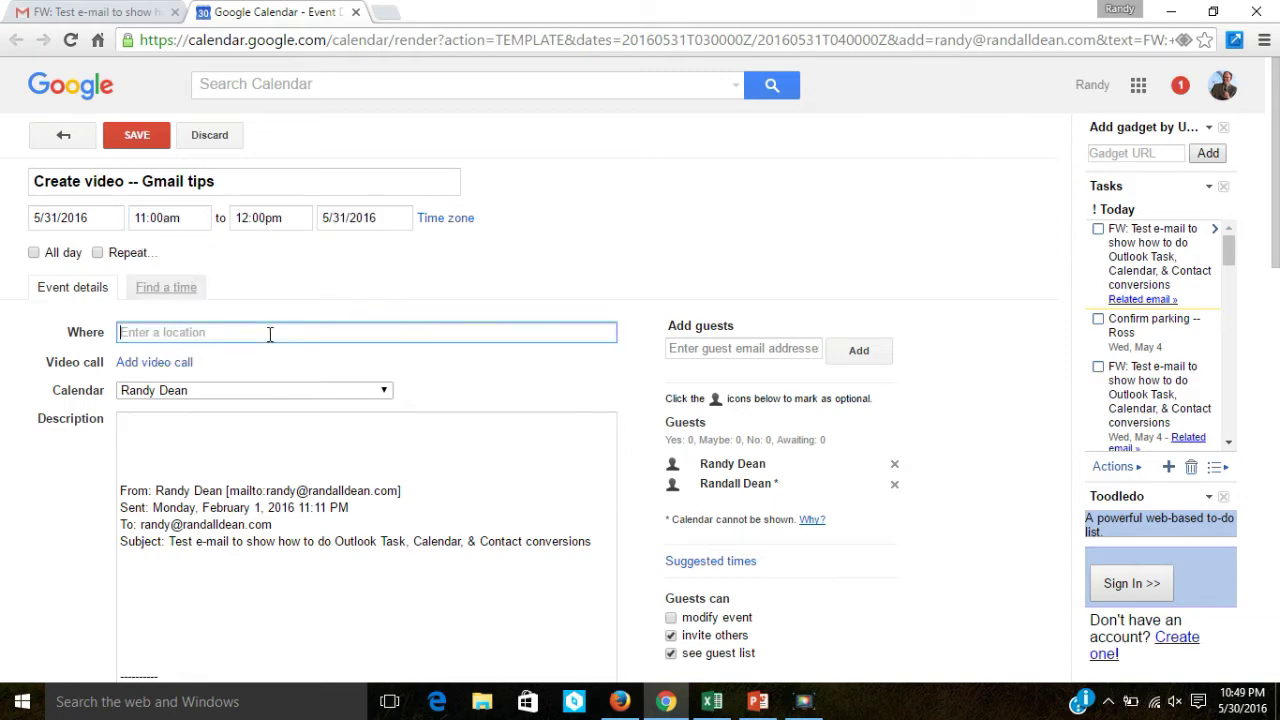
type("Hoem")
key("BackSpace")
key("BackSpace")
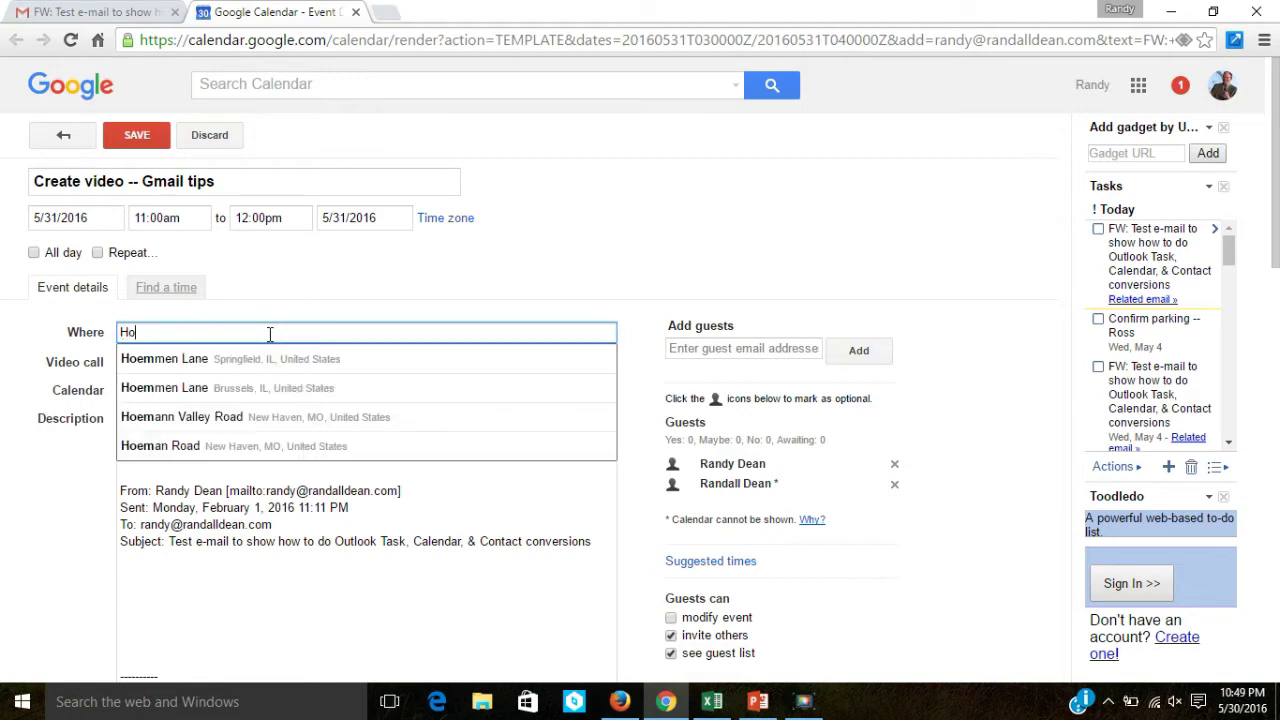
type("me Office E")
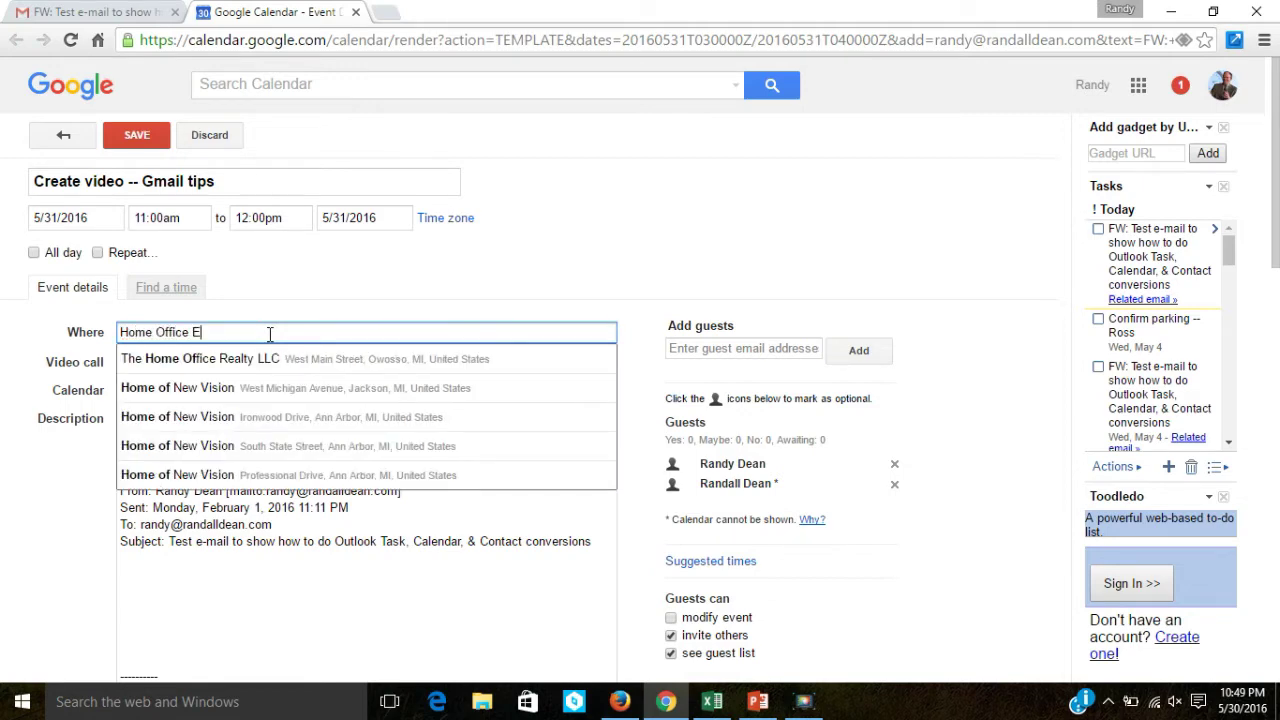
type("L")
left_click(357, 287)
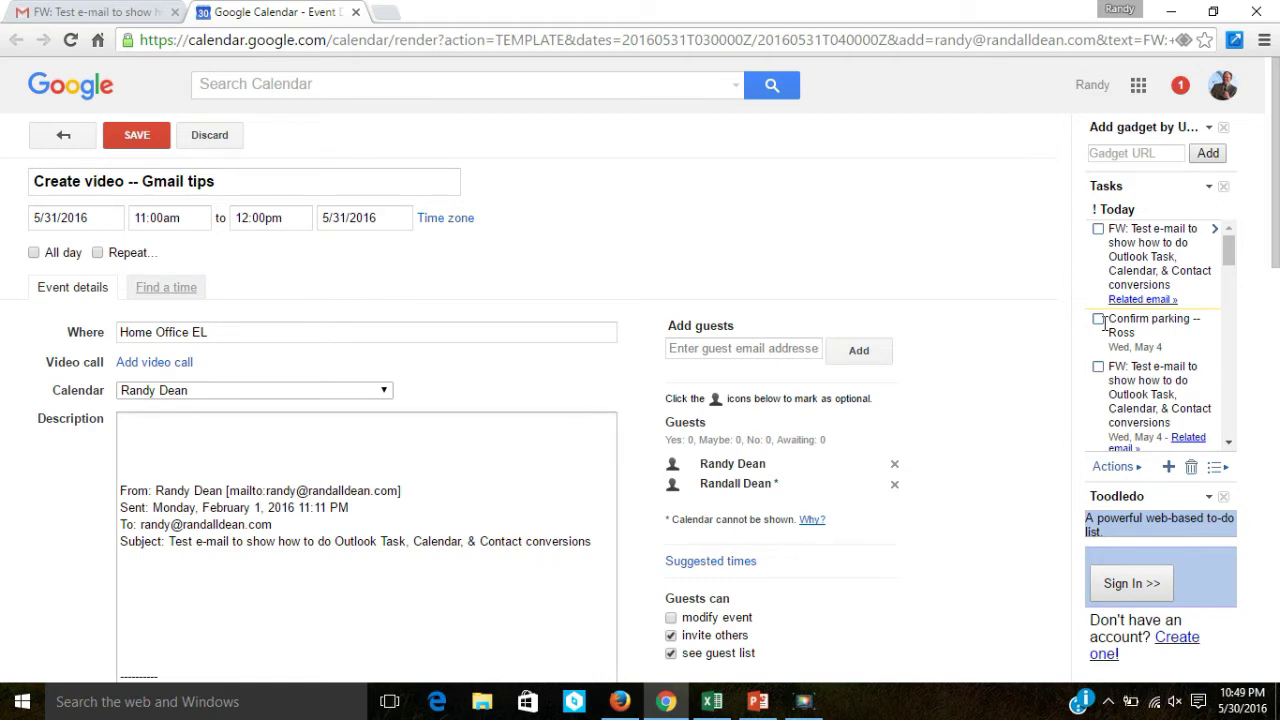
left_click(1277, 230)
scroll(1277, 230, "down", 2)
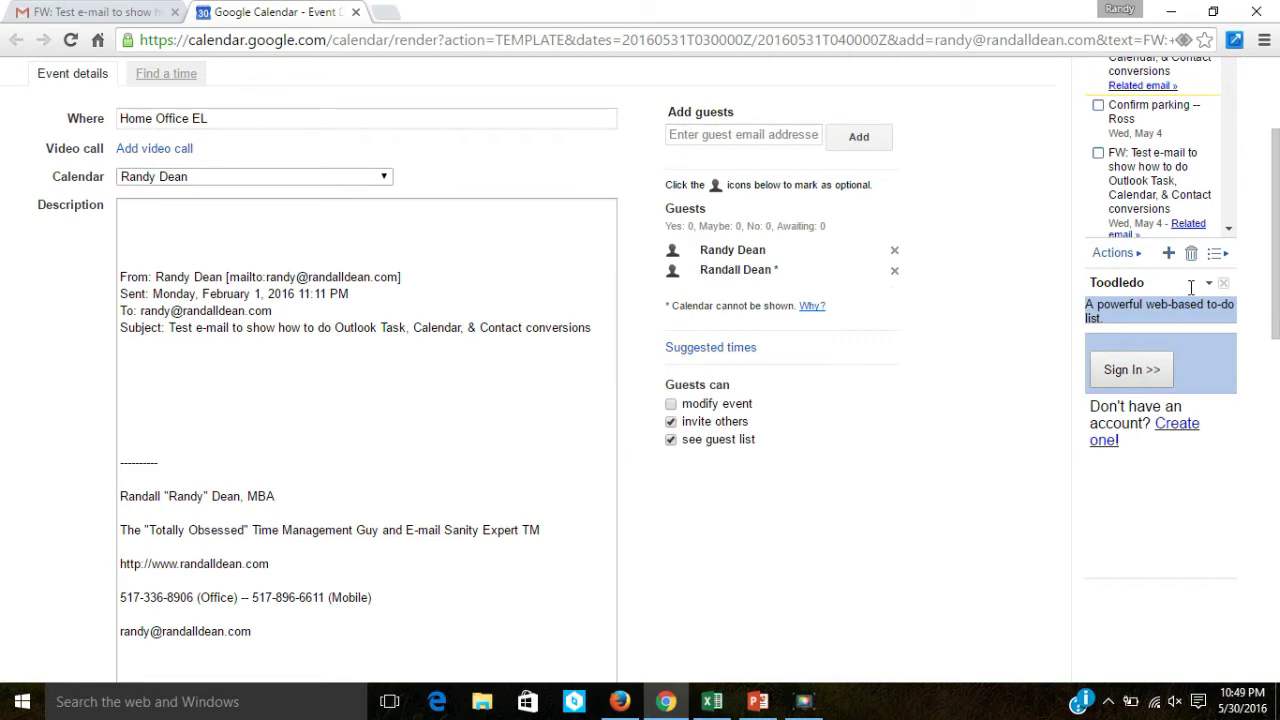
left_click_drag(1276, 284, 1277, 188)
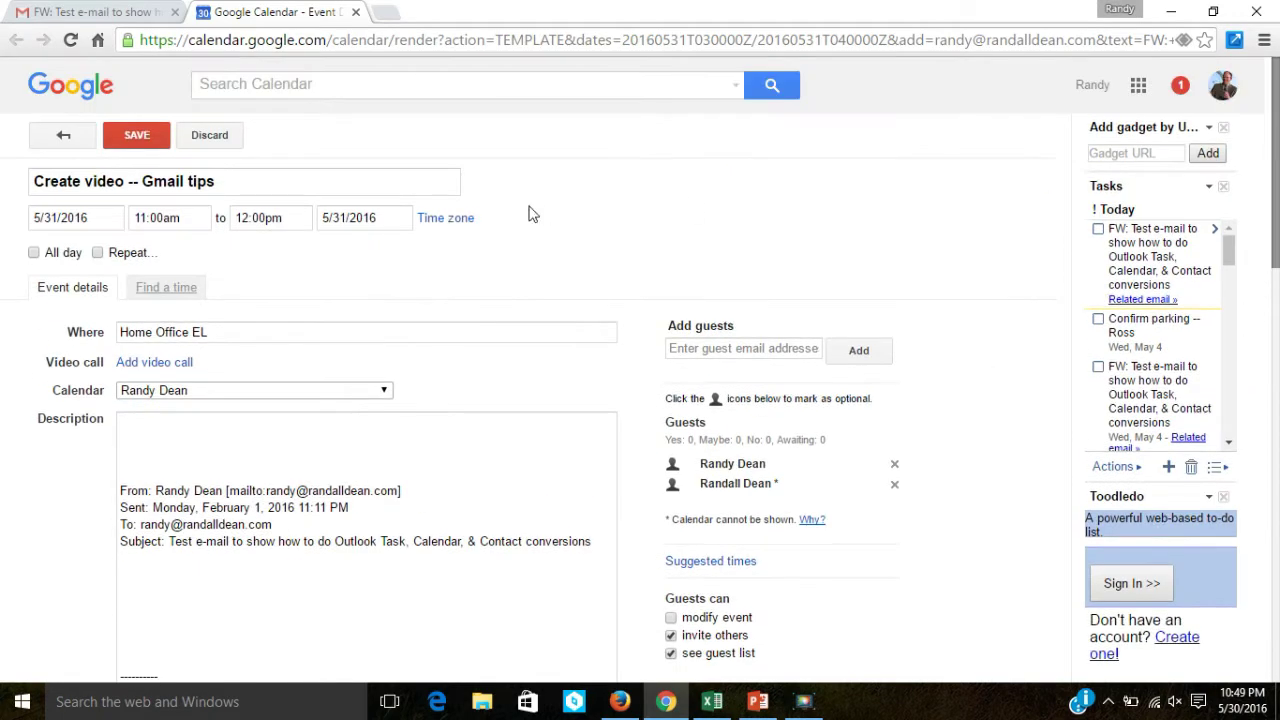
Save the event, answer the invitations prompt, and return to the Gmail tab.
left_click(134, 135)
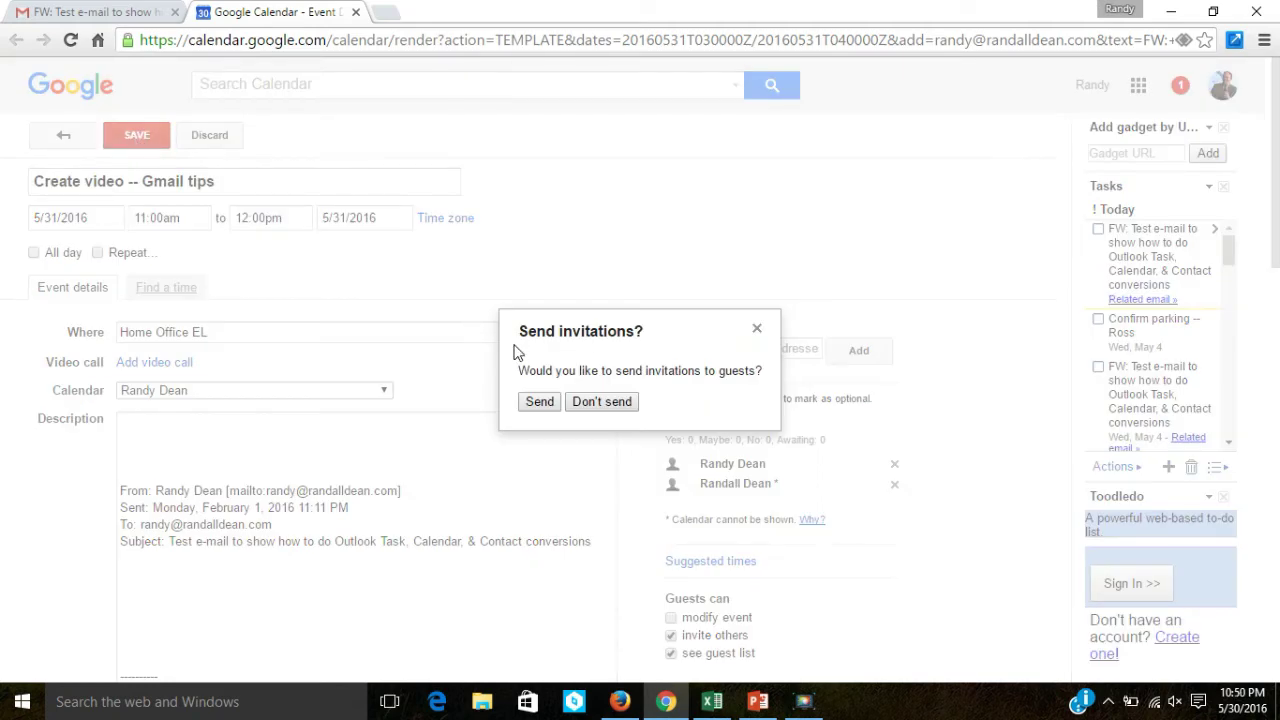
left_click(601, 402)
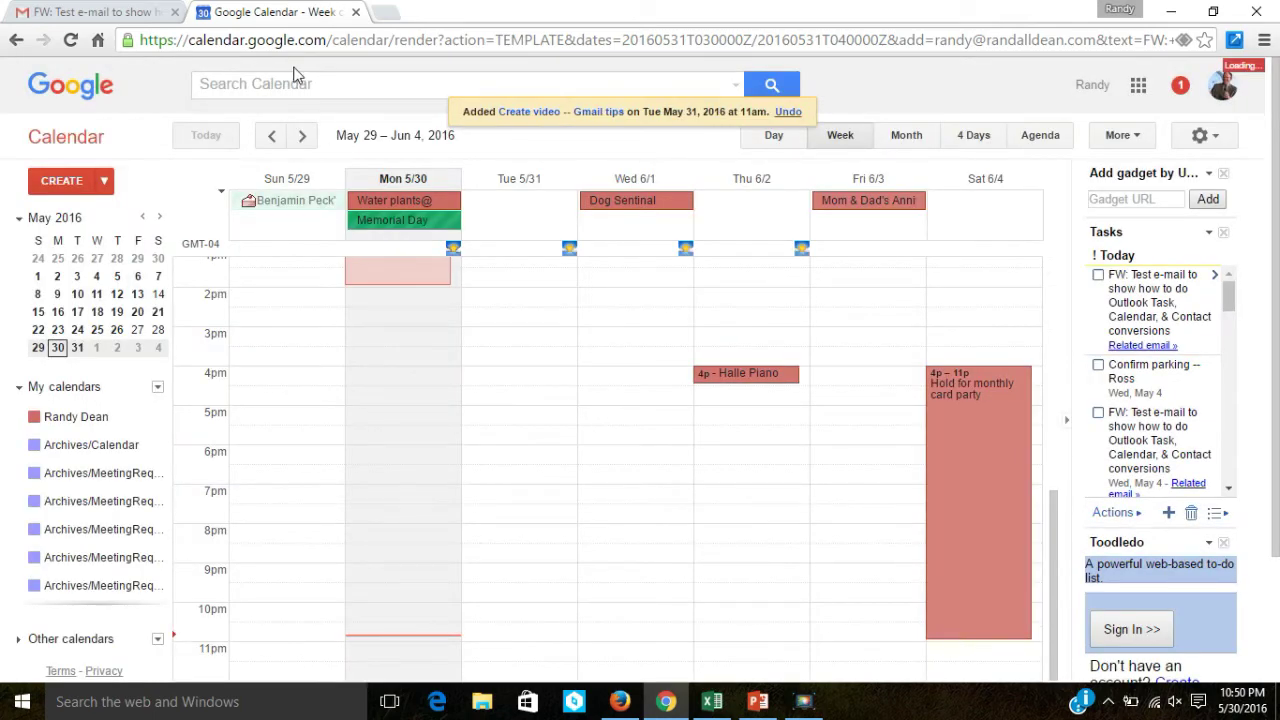
left_click(127, 22)
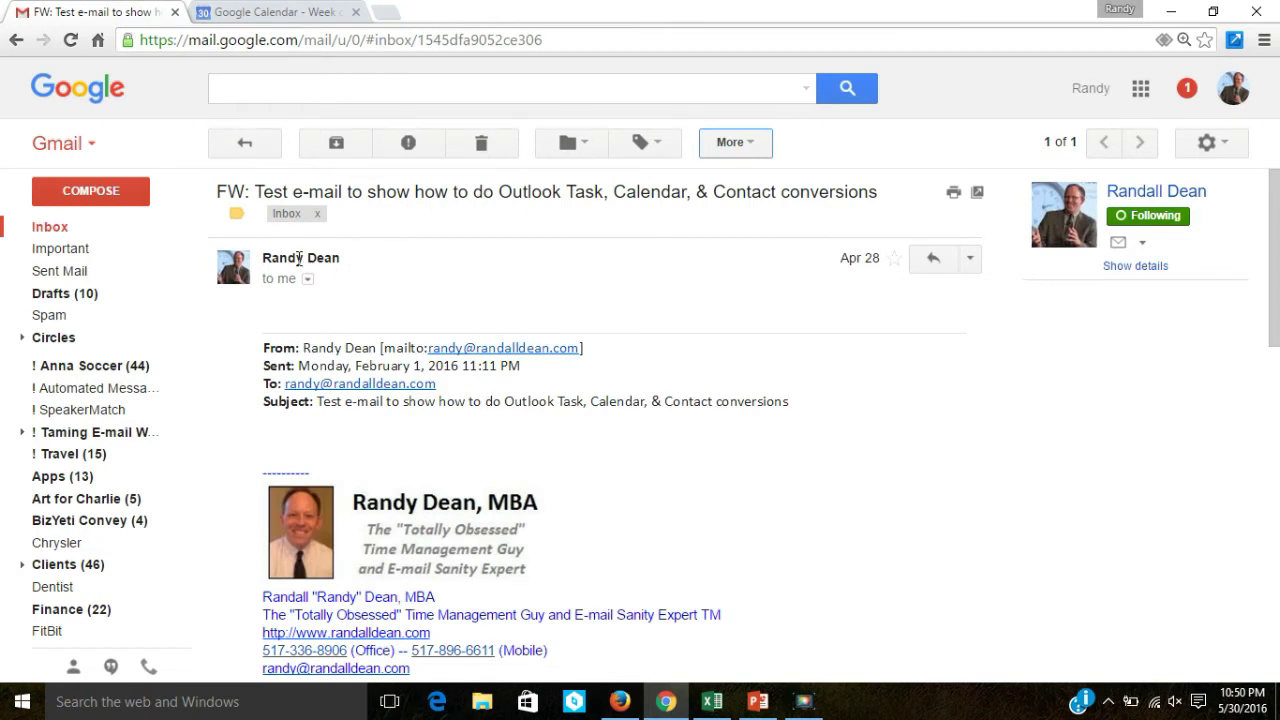
Switch to the PowerPoint slides, then bring Gmail back to the front.
mouse_move(298, 258)
left_click(758, 701)
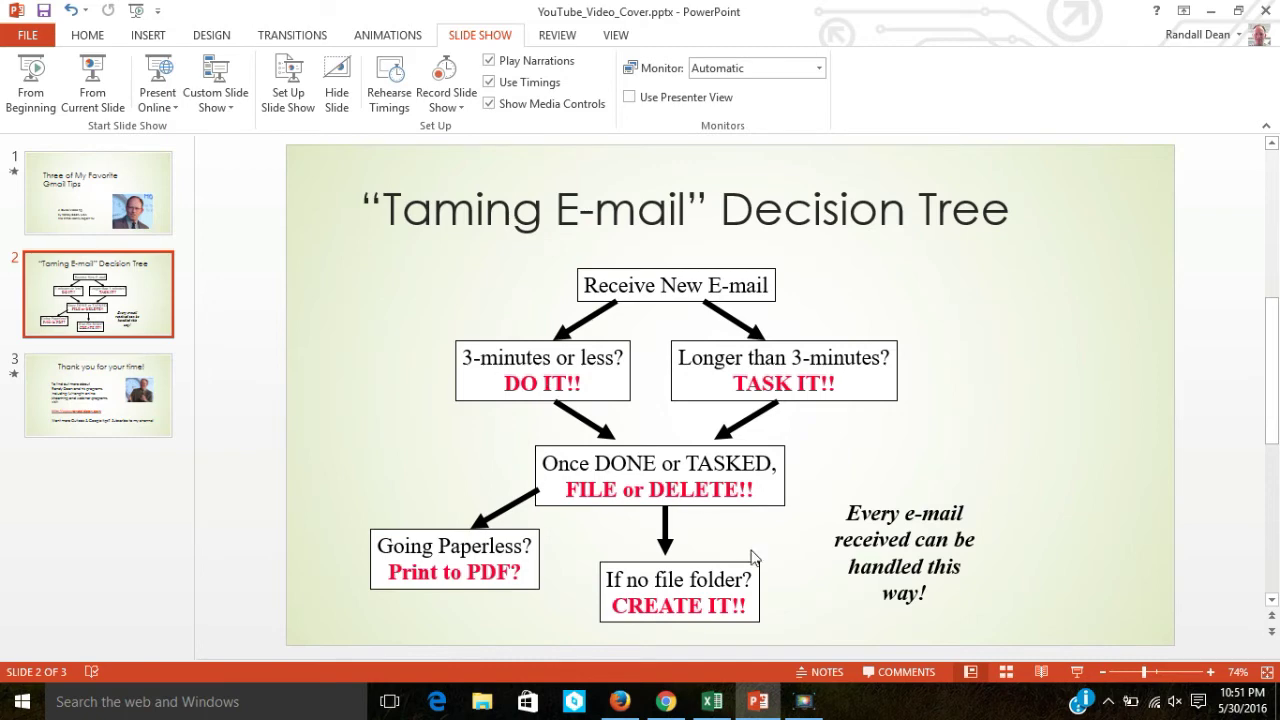
left_click(667, 703)
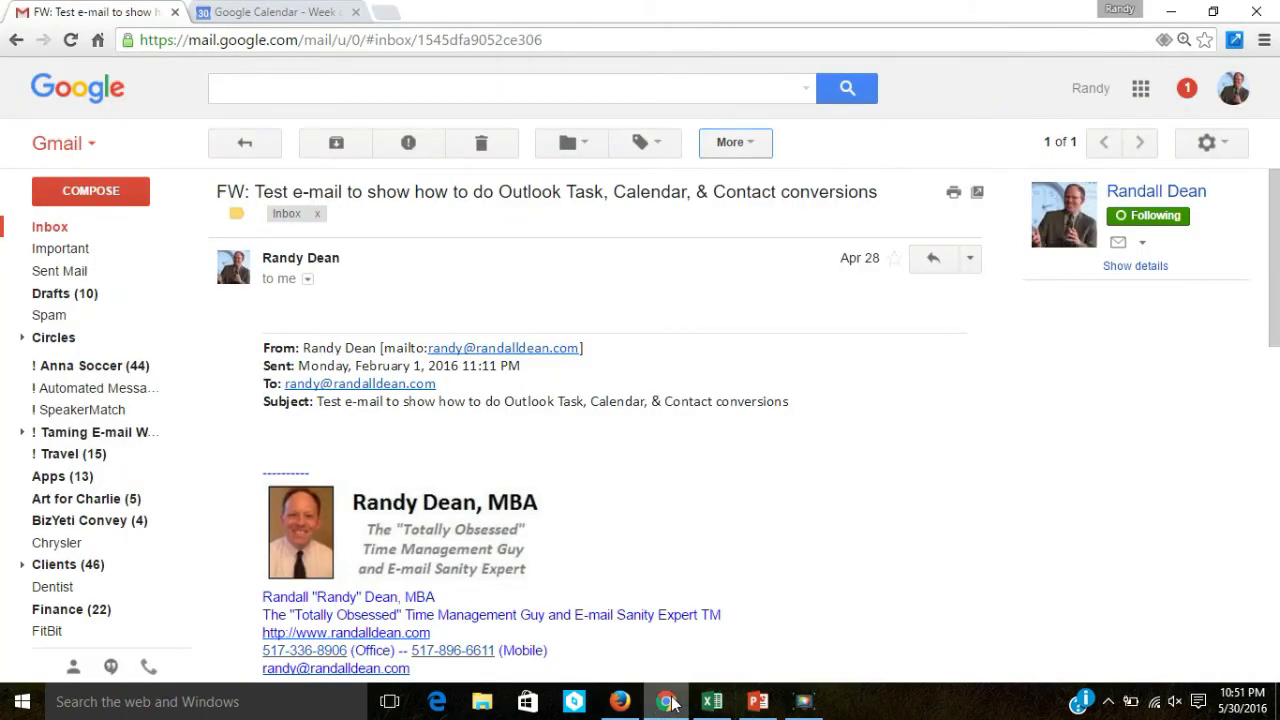
Open Gmail Settings, scroll the General section, then go to the Labs settings.
left_click(1209, 146)
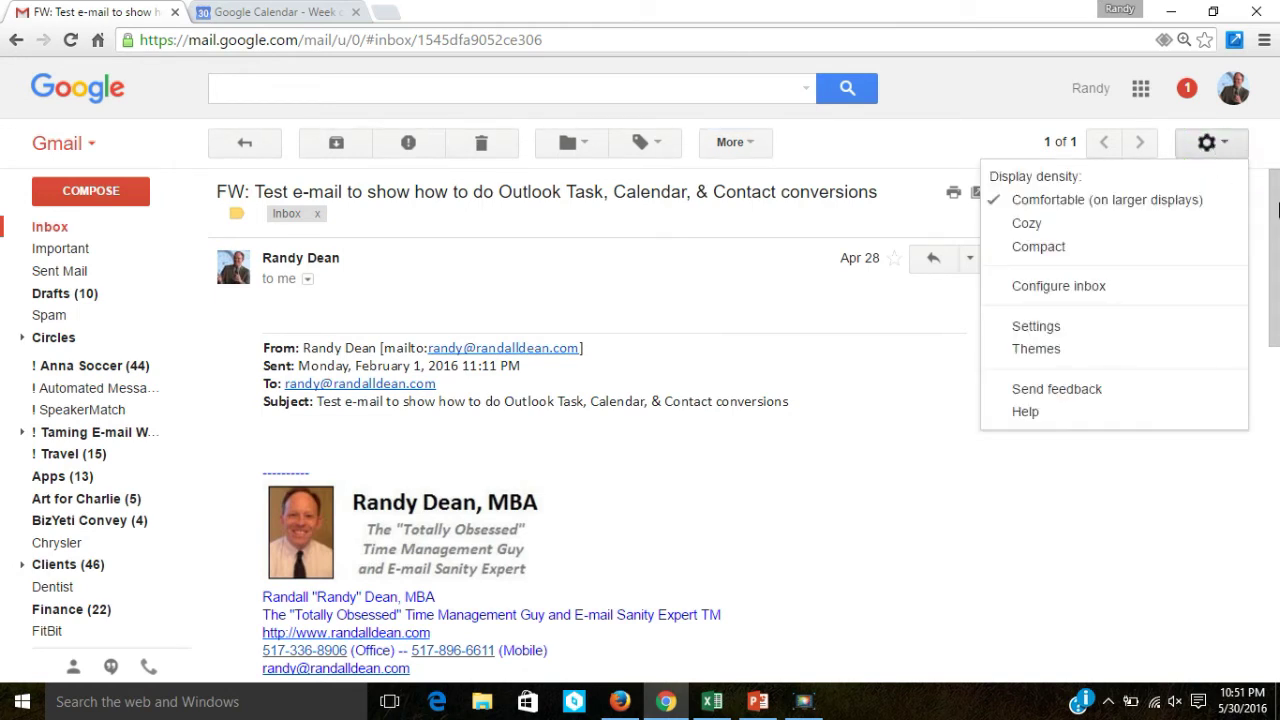
left_click(1050, 334)
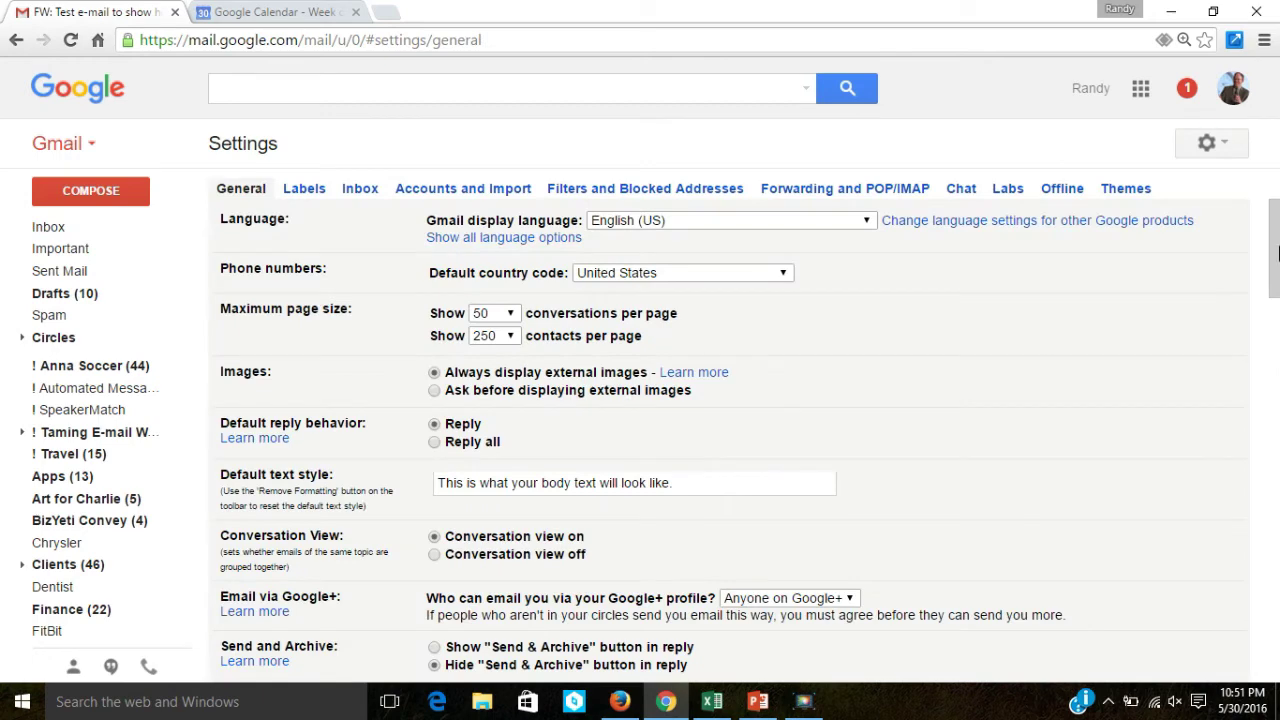
scroll(1277, 253, "down", 2)
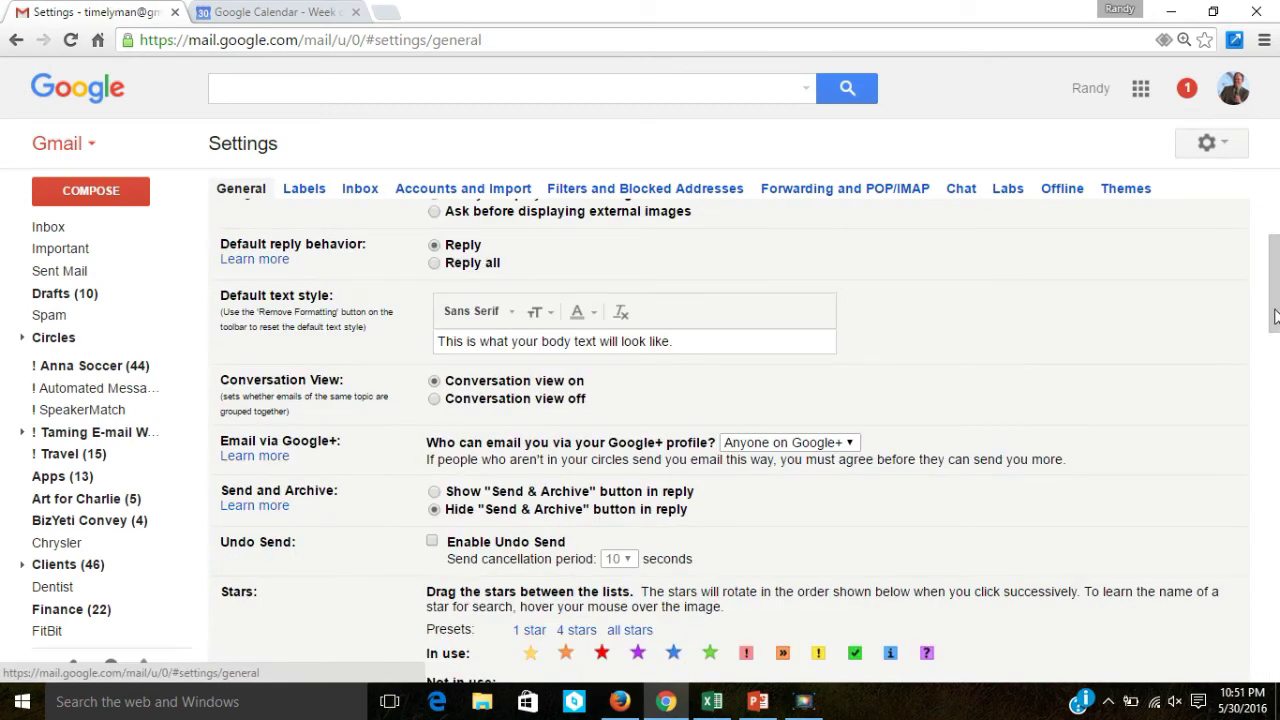
mouse_move(1277, 340)
left_mouse_down()
mouse_move(1276, 515)
mouse_move(1275, 253)
left_mouse_up()
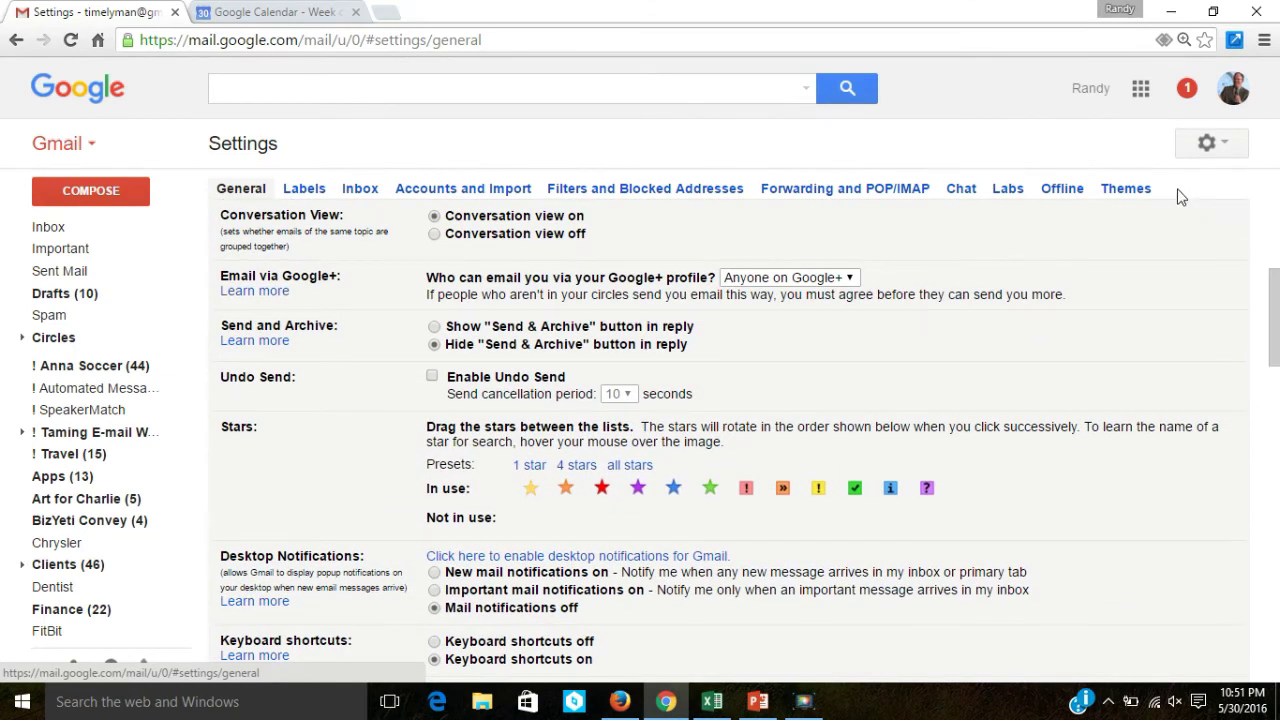
left_click(1205, 145)
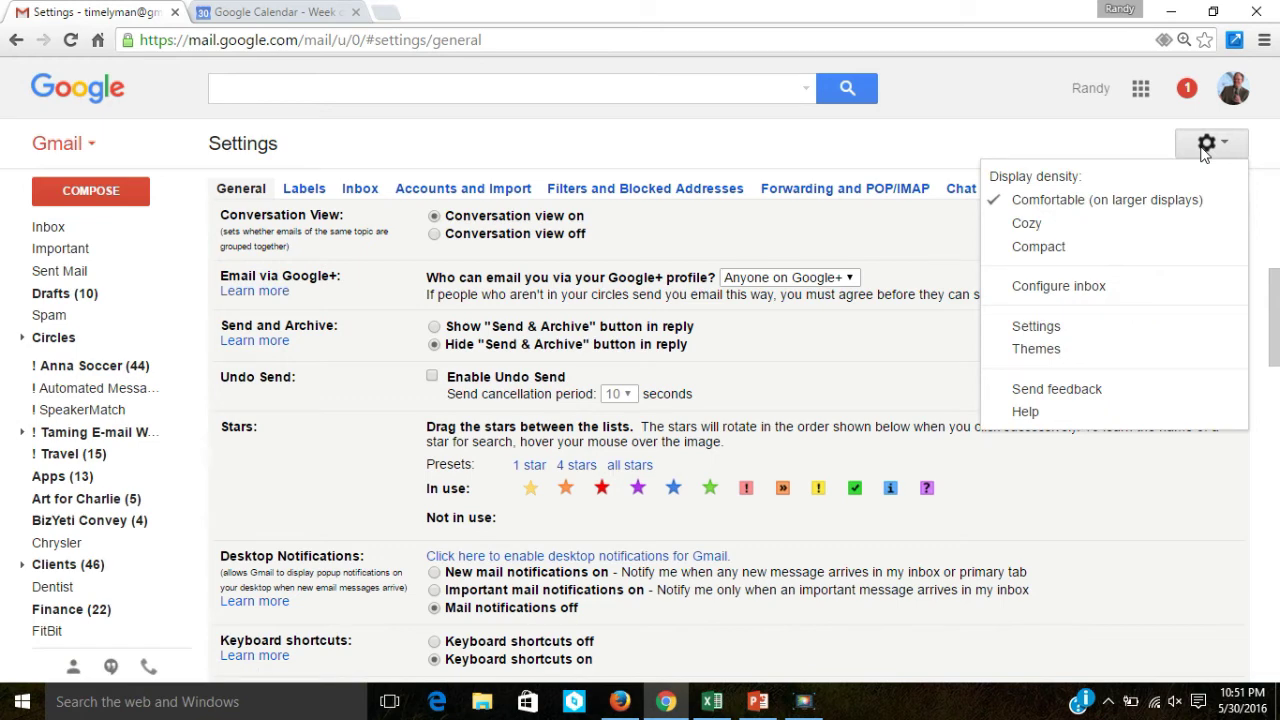
left_click(1052, 336)
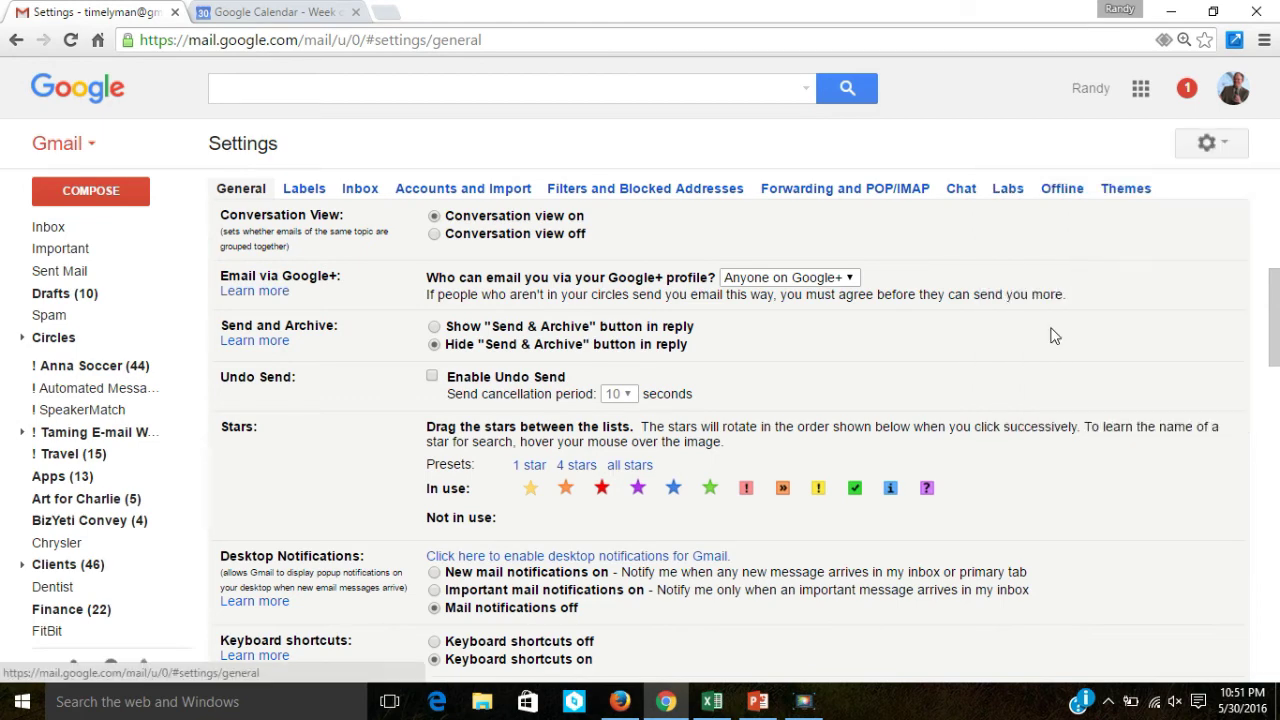
left_click(1009, 191)
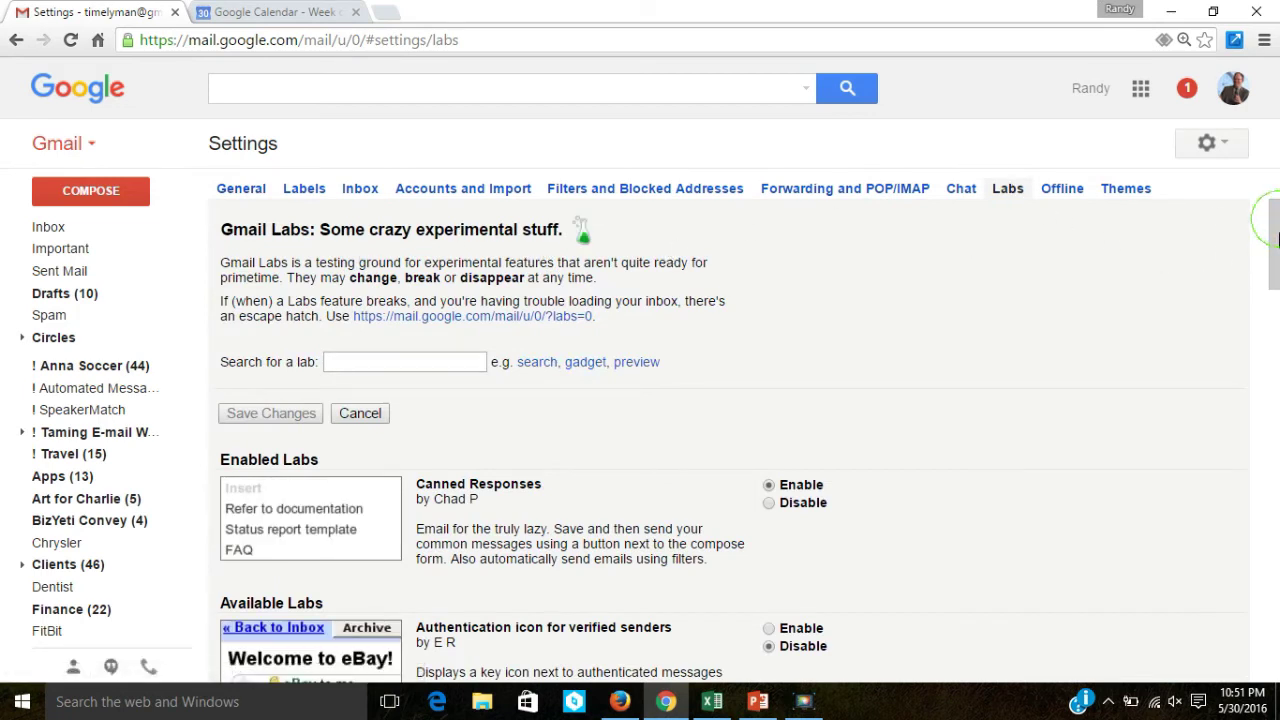
Scroll to Enabled Labs and start a new message.
left_click_drag(1275, 245, 1275, 271)
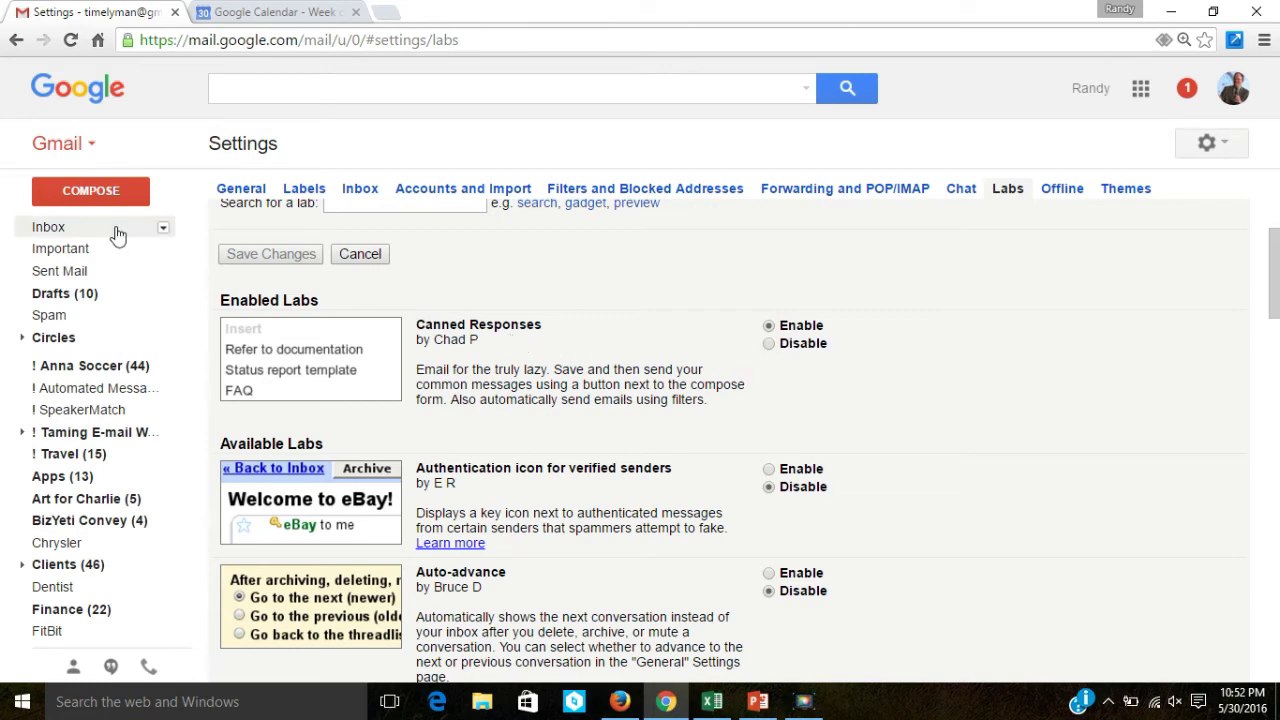
left_click(97, 199)
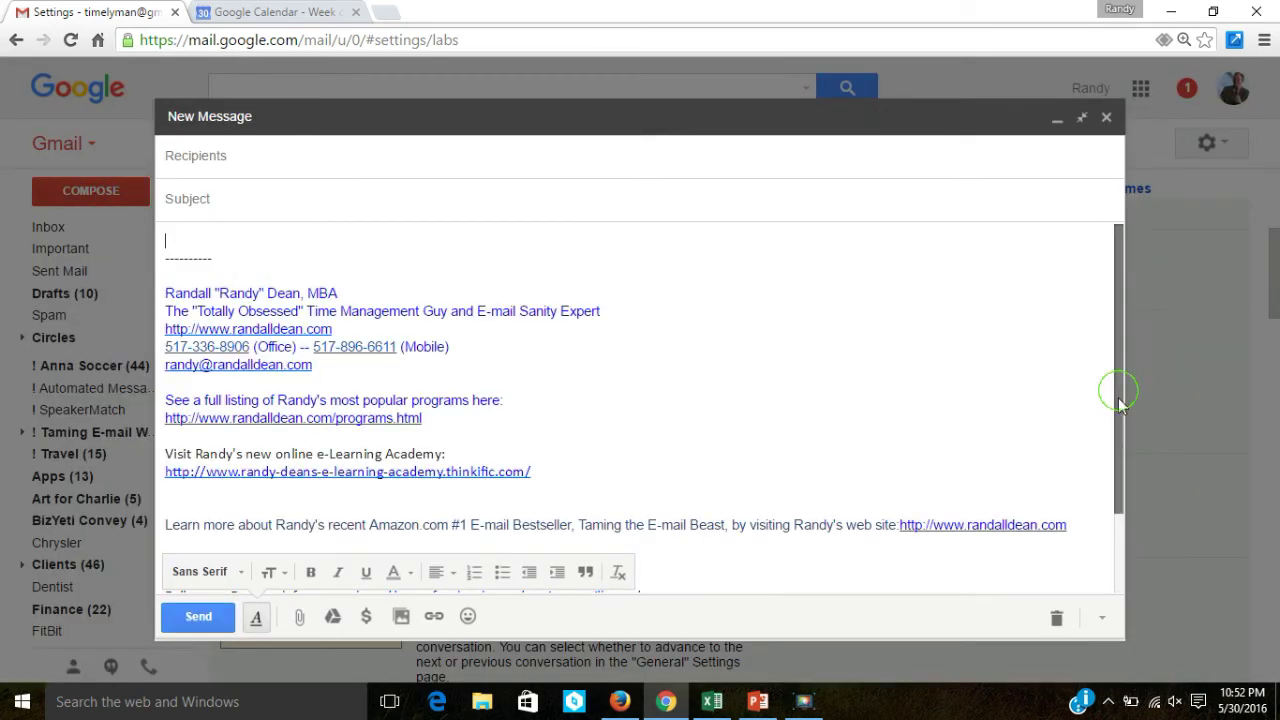
Show the compose window's canned responses list from the More options menu.
mouse_move(1118, 390)
left_mouse_down()
mouse_move(1121, 477)
mouse_move(1125, 300)
left_mouse_up()
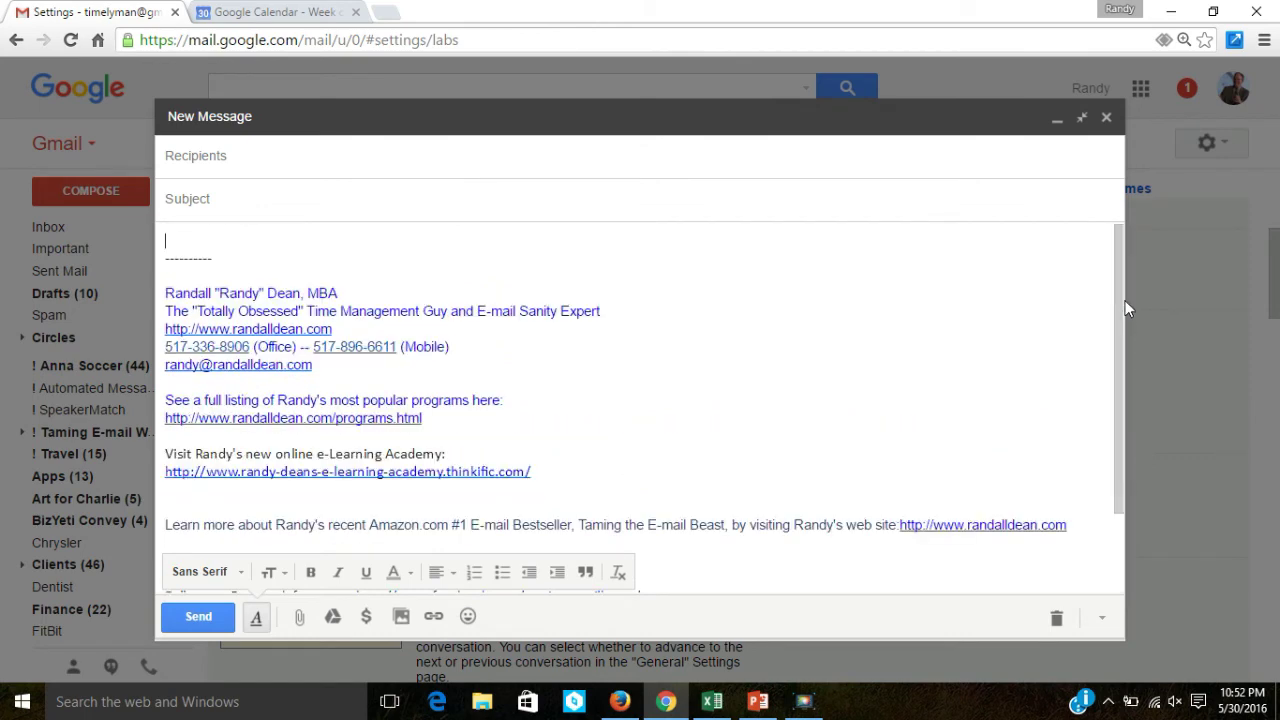
left_click(1102, 620)
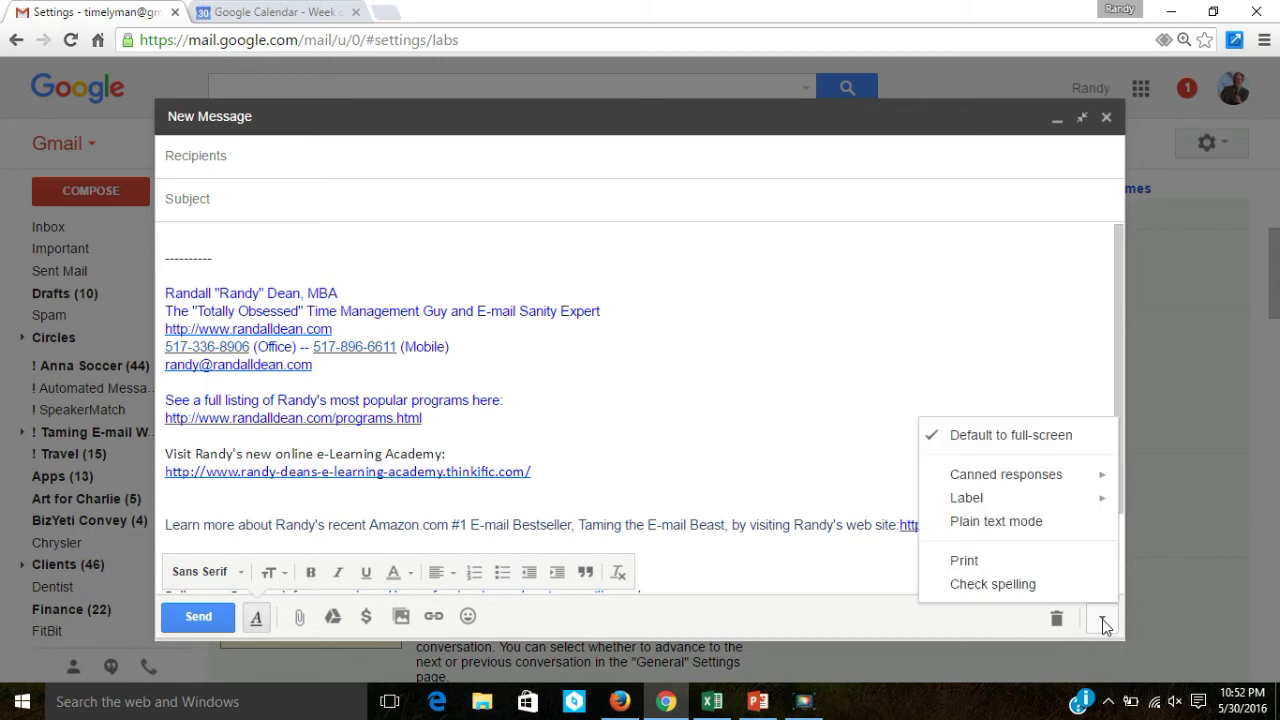
mouse_move(1020, 486)
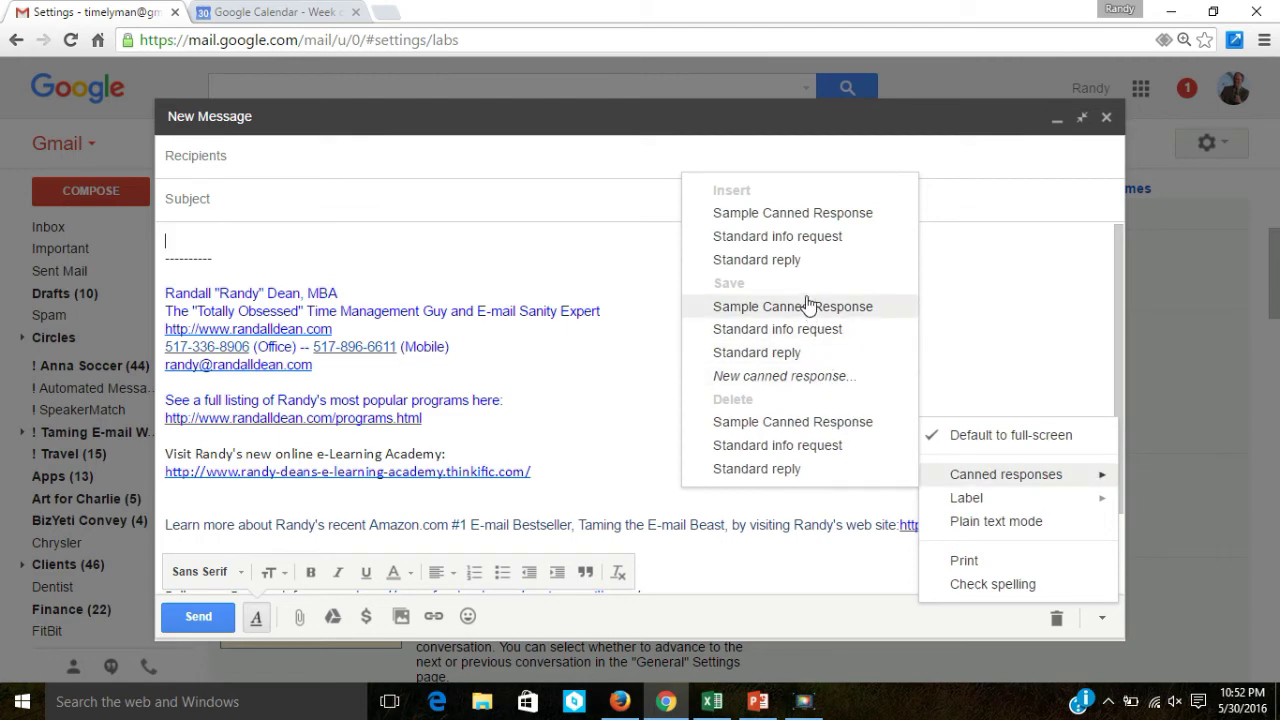
Insert the Standard info request canned response and move its heading line into the Subject.
left_click(806, 246)
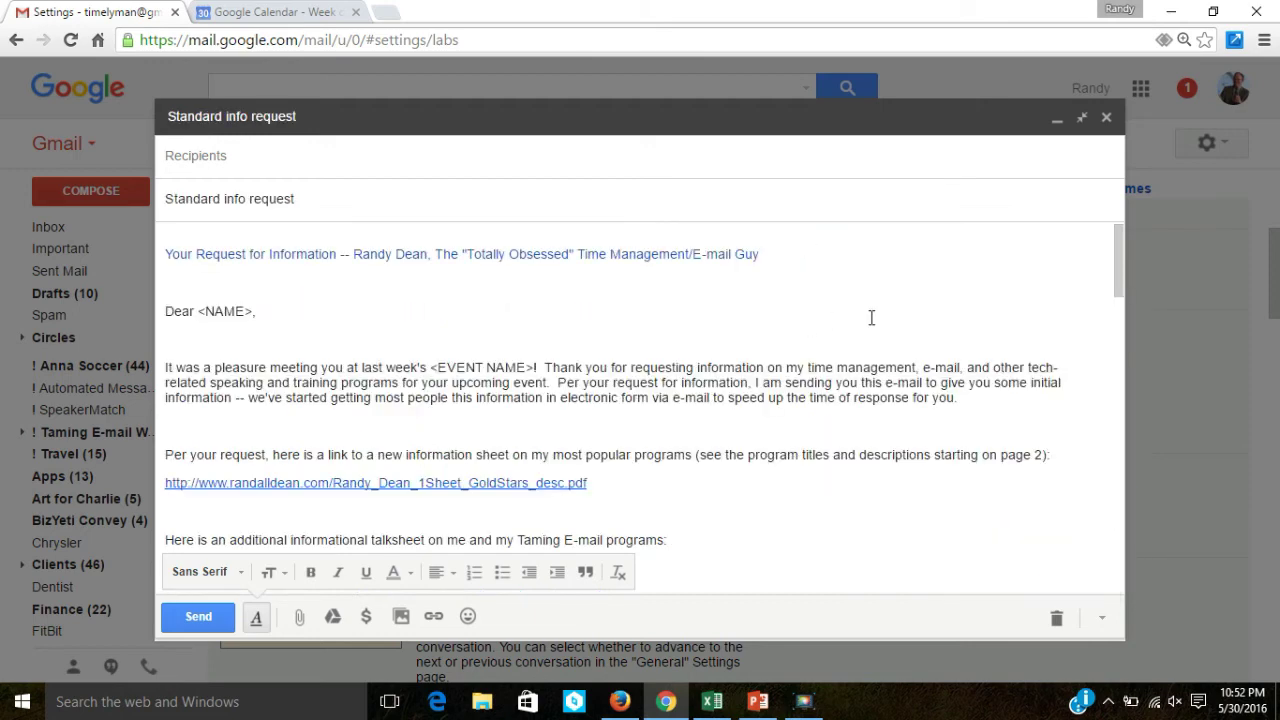
left_click_drag(1117, 285, 1115, 530)
left_click_drag(1119, 406, 1118, 226)
left_click_drag(771, 256, 158, 253)
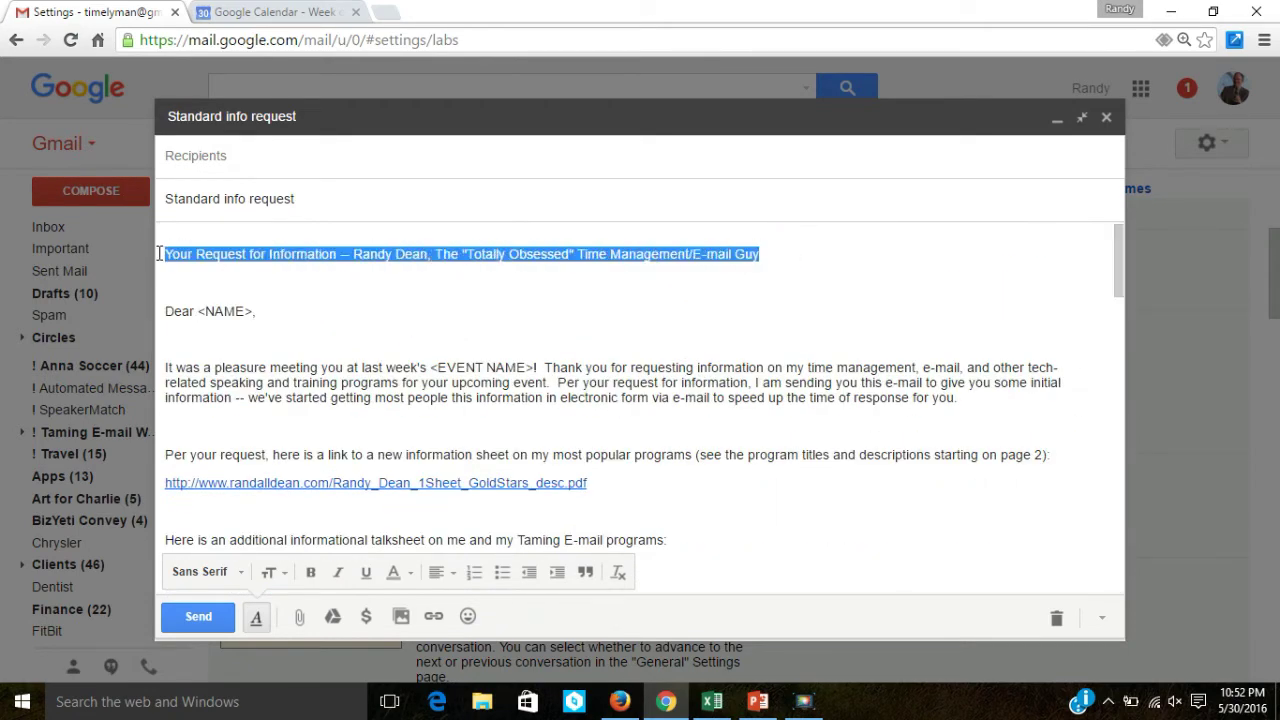
left_click_drag(250, 256, 296, 199)
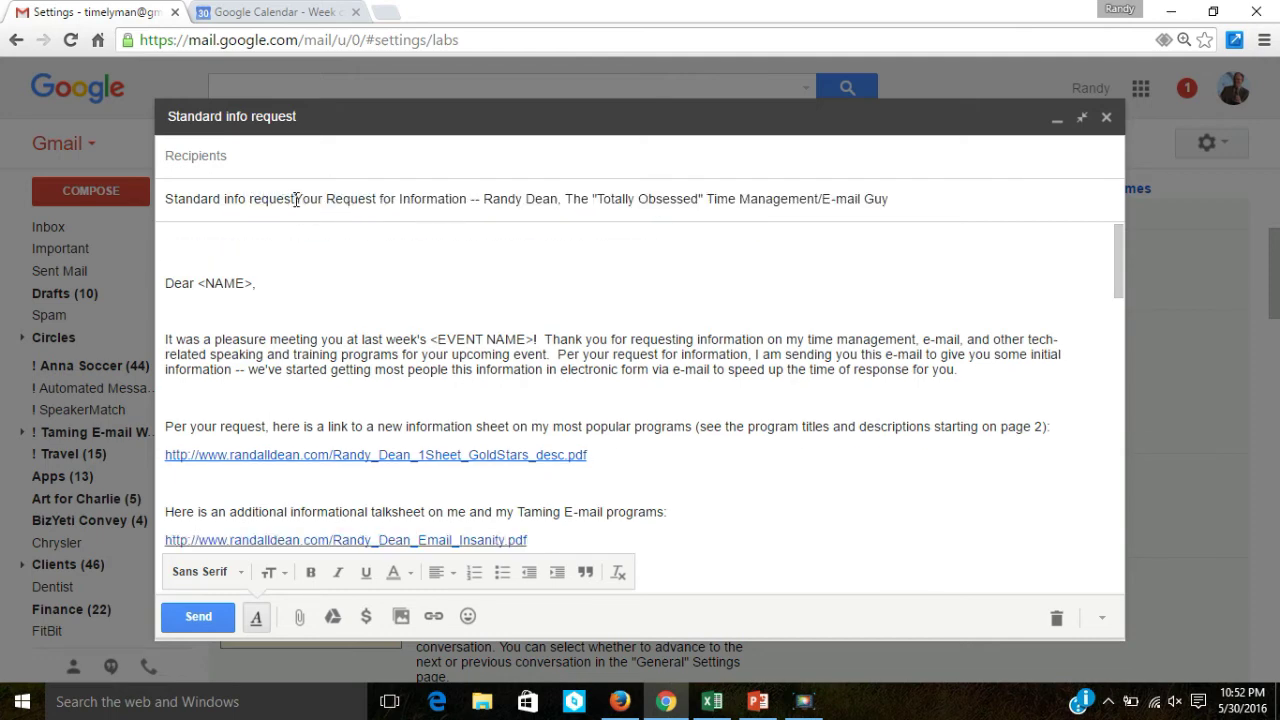
left_click(297, 198)
key("BackSpace")
Replace the greeting placeholder with the recipient's first name and close the draft.
key("BackSpace")
key("BackSpace")
key("BackSpace")
key("BackSpace")
key("BackSpace")
key("BackSpace")
key("BackSpace")
key("BackSpace")
key("BackSpace")
key("BackSpace")
key("BackSpace")
key("BackSpace")
key("BackSpace")
key("BackSpace")
key("BackSpace")
key("BackSpace")
key("BackSpace")
key("BackSpace")
key("BackSpace")
key("BackSpace")
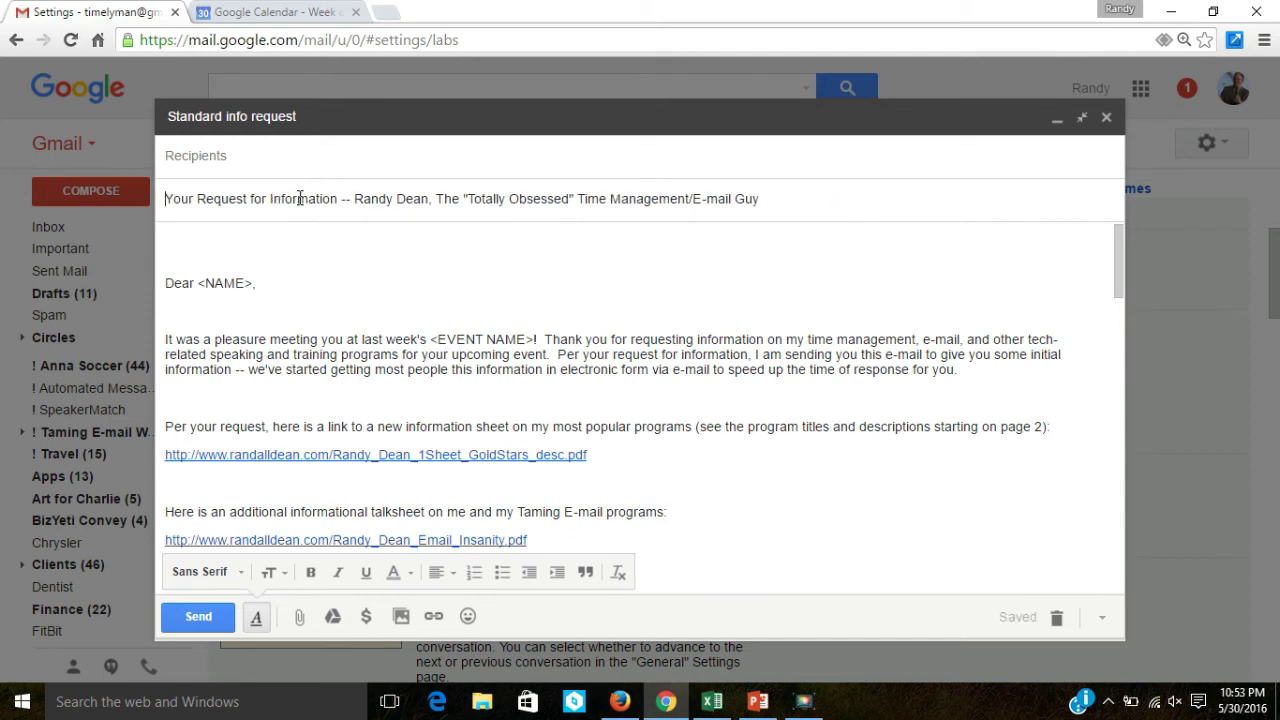
left_click(252, 285)
key("BackSpace")
key("BackSpace")
key("BackSpace")
key("BackSpace")
key("BackSpace")
key("BackSpace")
key("BackSpace")
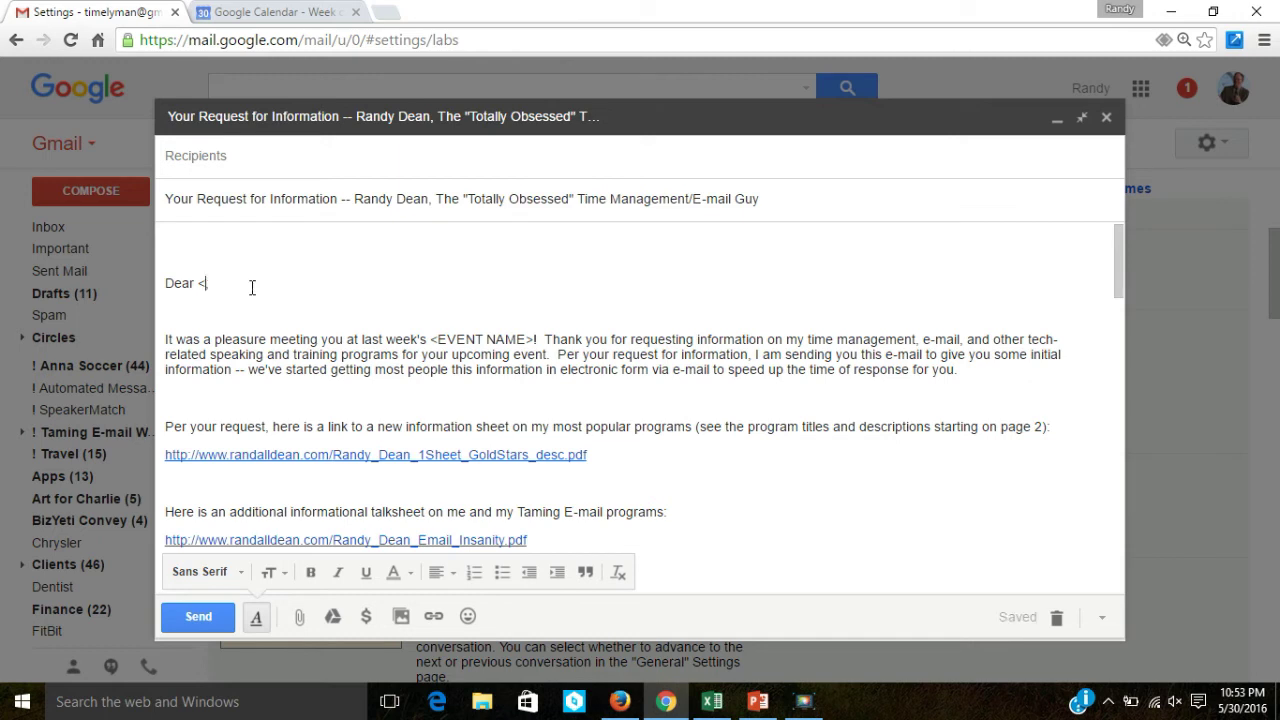
type("Randy")
type(",")
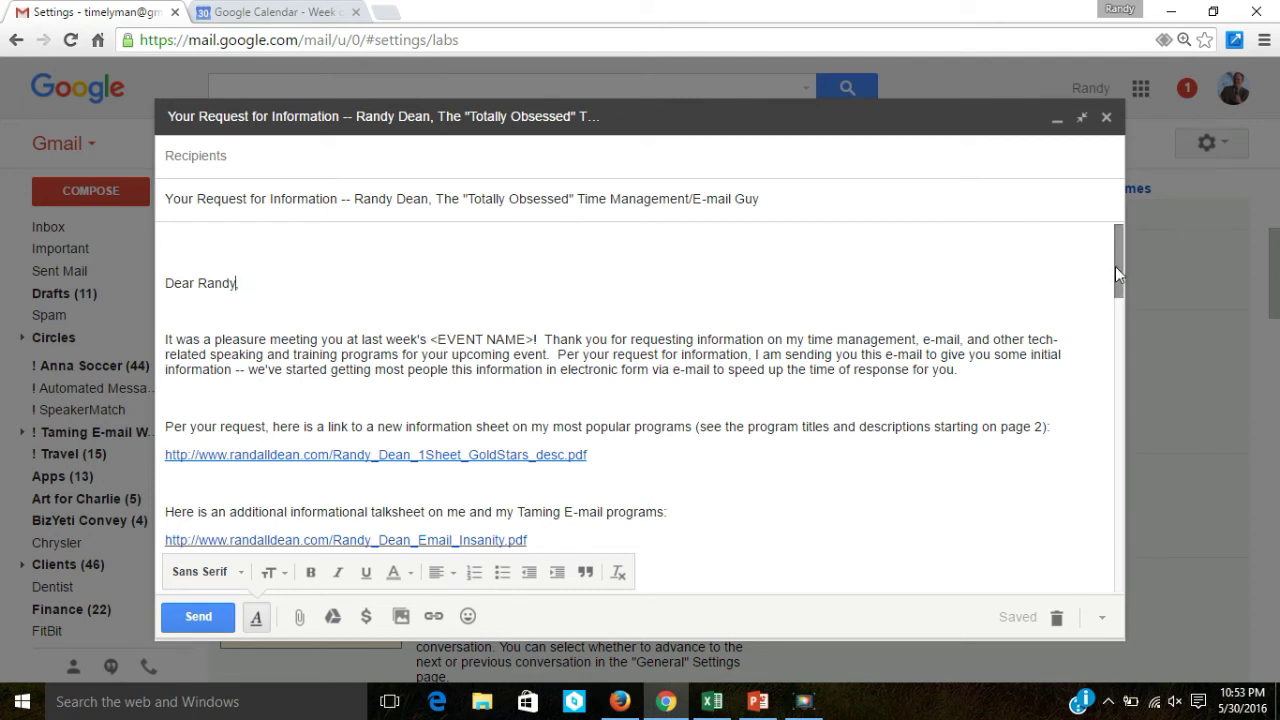
left_click(1106, 118)
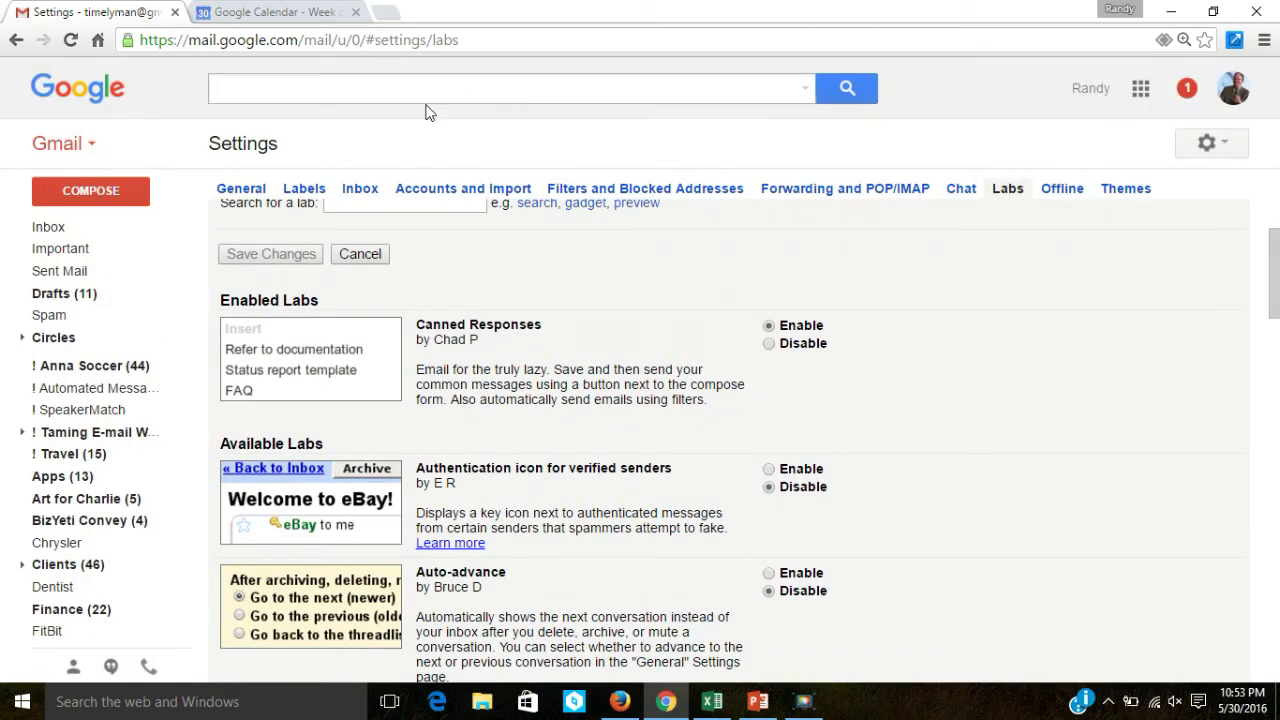
Open the General settings tab and scroll down to its keyboard shortcuts entry.
left_click(243, 191)
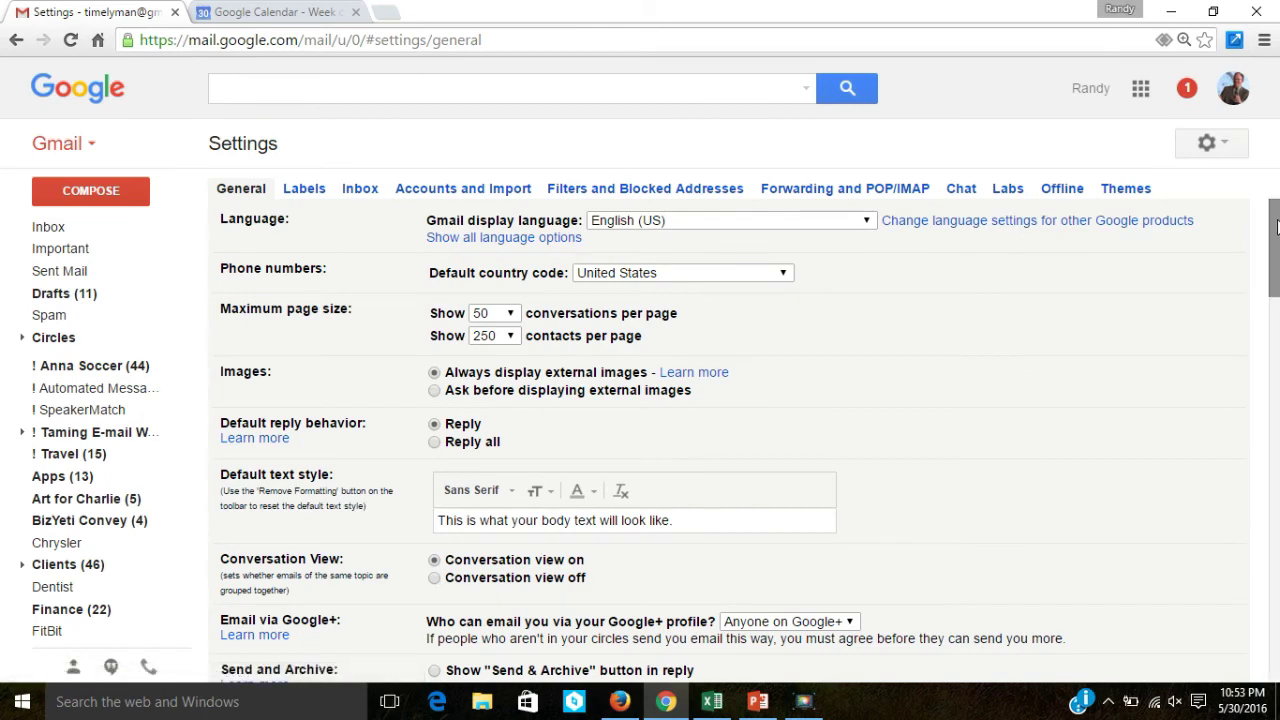
scroll(1274, 230, "down", 1)
left_click_drag(1277, 258, 1277, 333)
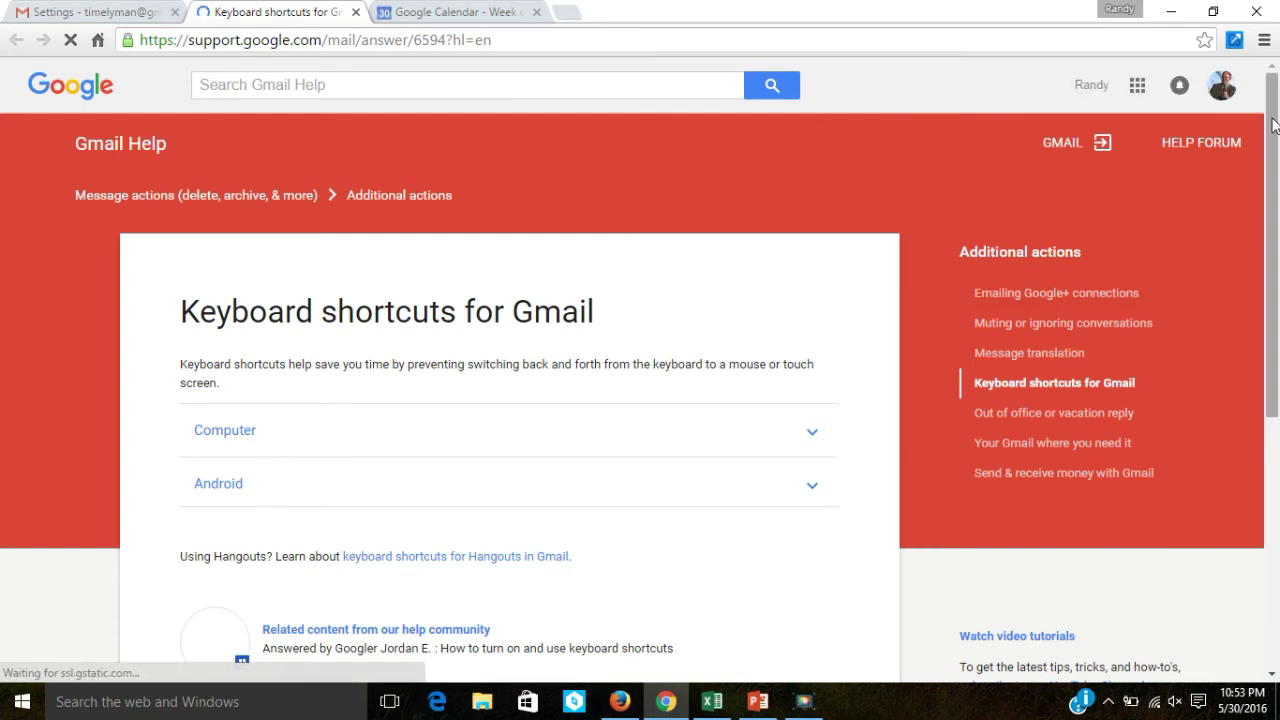
Expand the Computer section and the always-on shortcuts, scrolling through their table.
left_click_drag(1276, 125, 1274, 208)
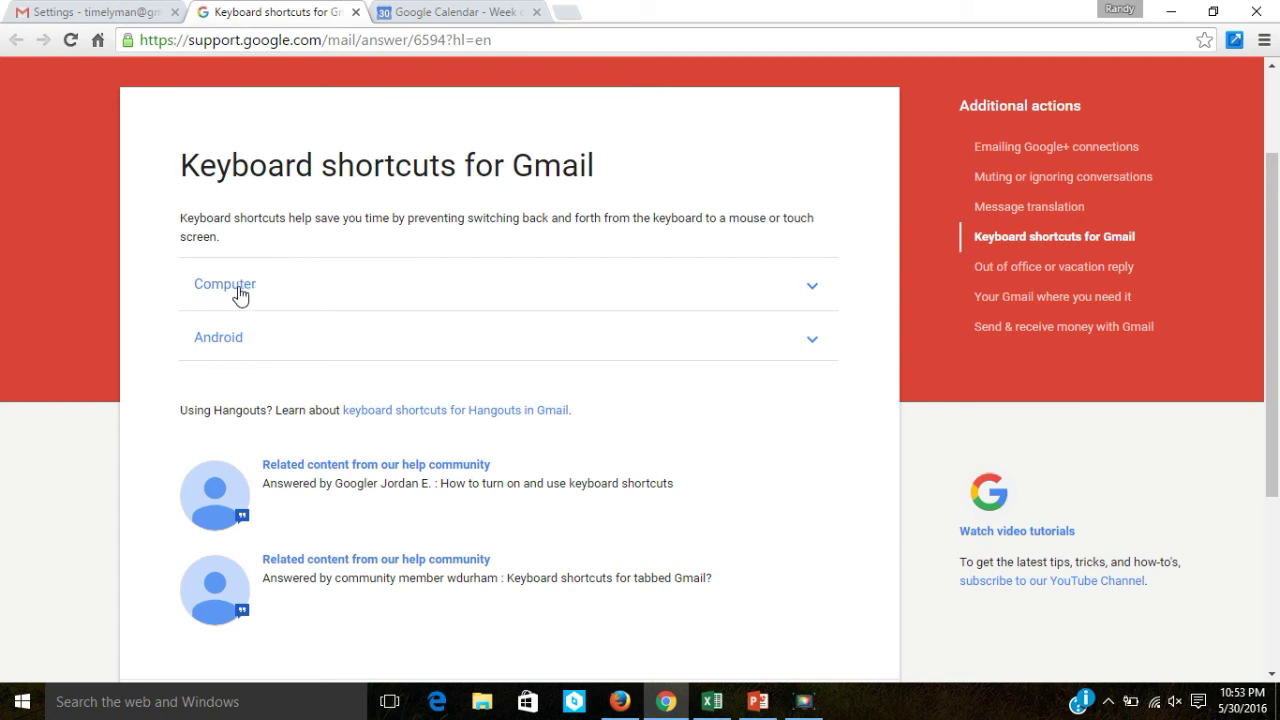
left_click(817, 289)
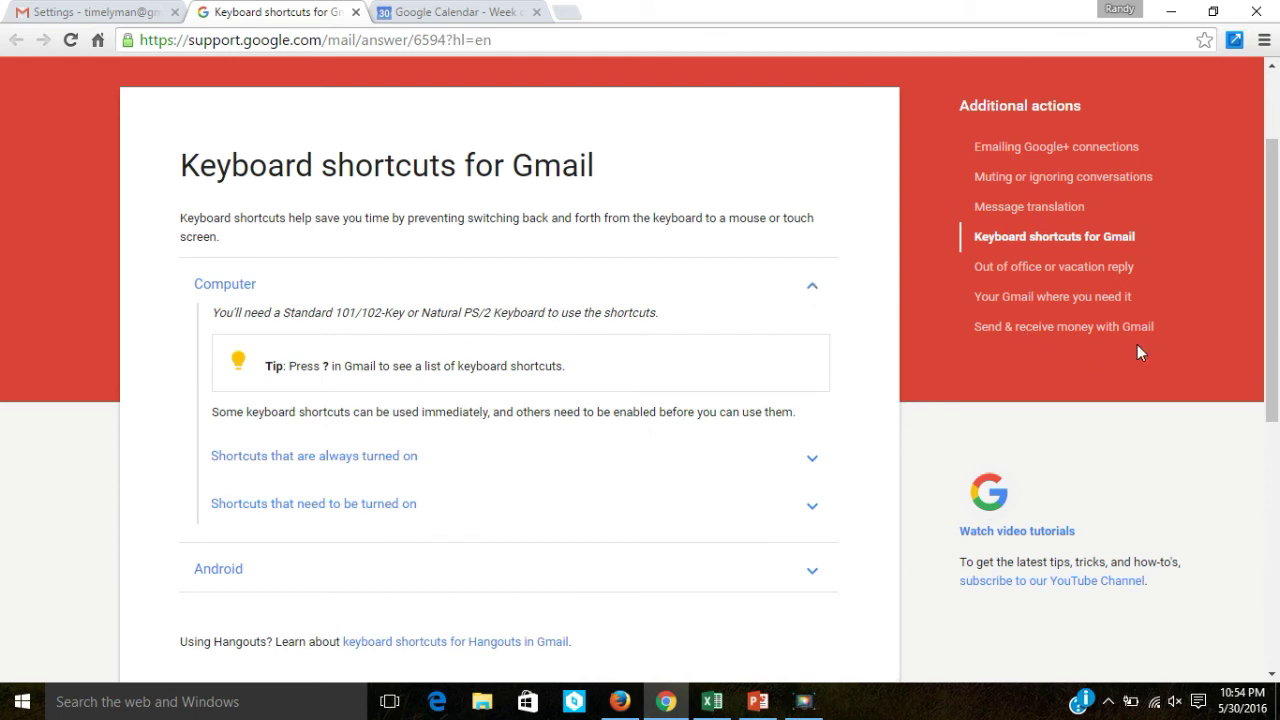
left_click(812, 462)
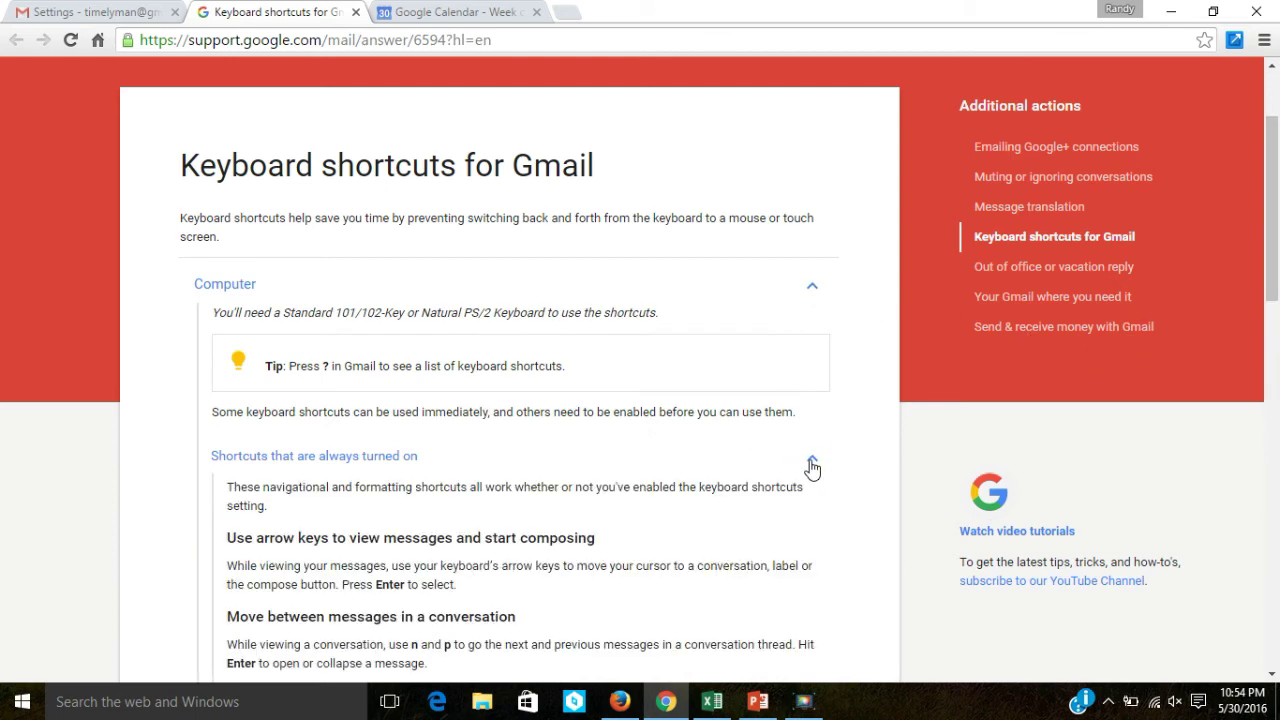
left_click_drag(1275, 247, 1278, 392)
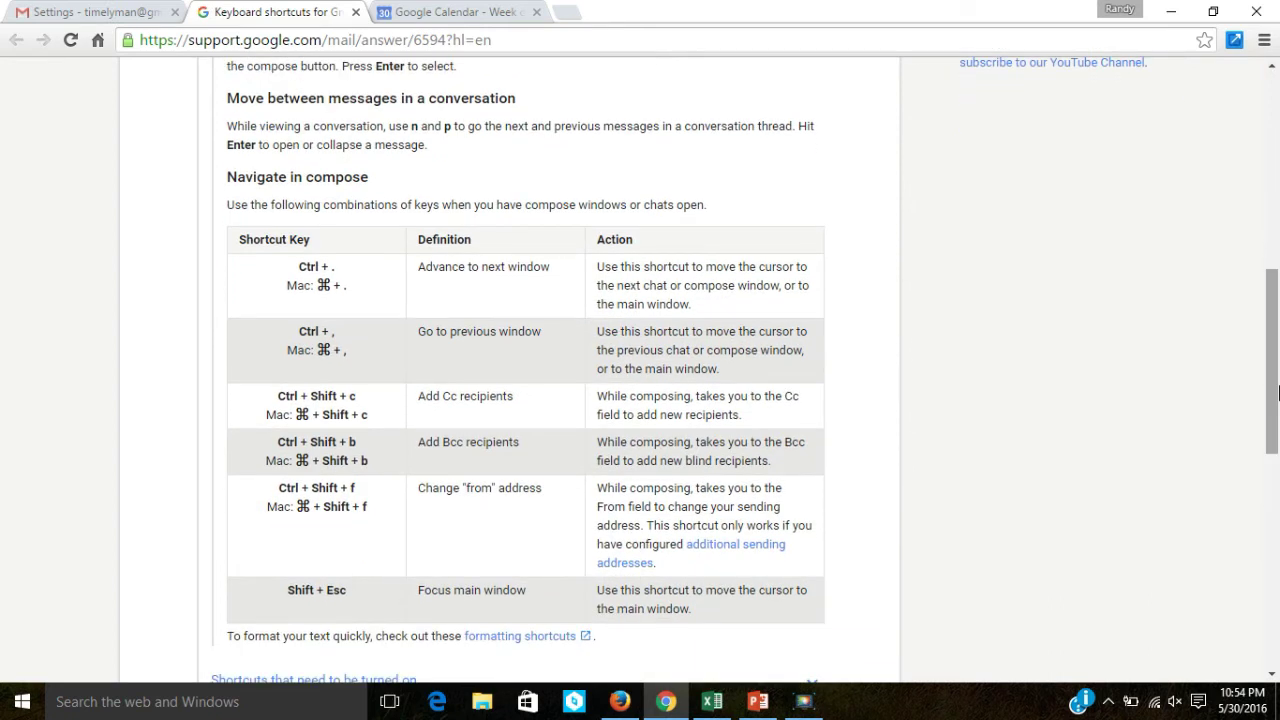
left_click_drag(1278, 392, 1276, 450)
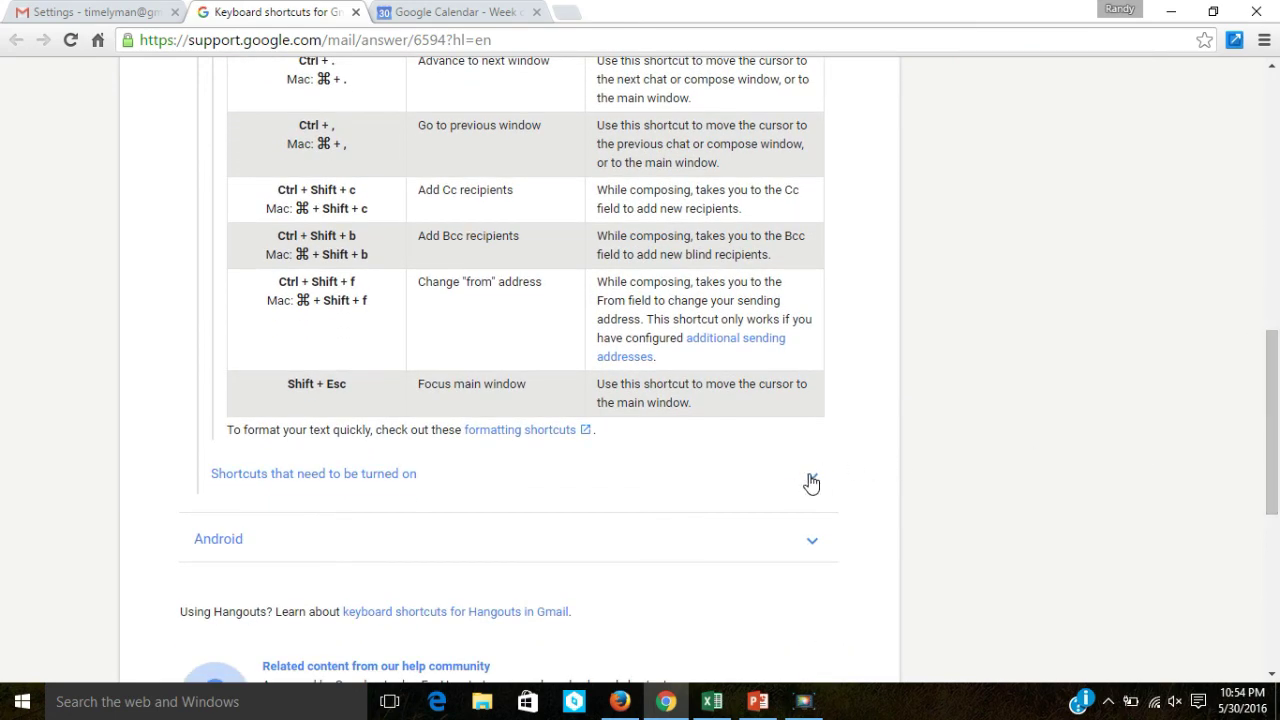
Expand 'Shortcuts that need to be turned on' and scroll through that table.
left_click(811, 478)
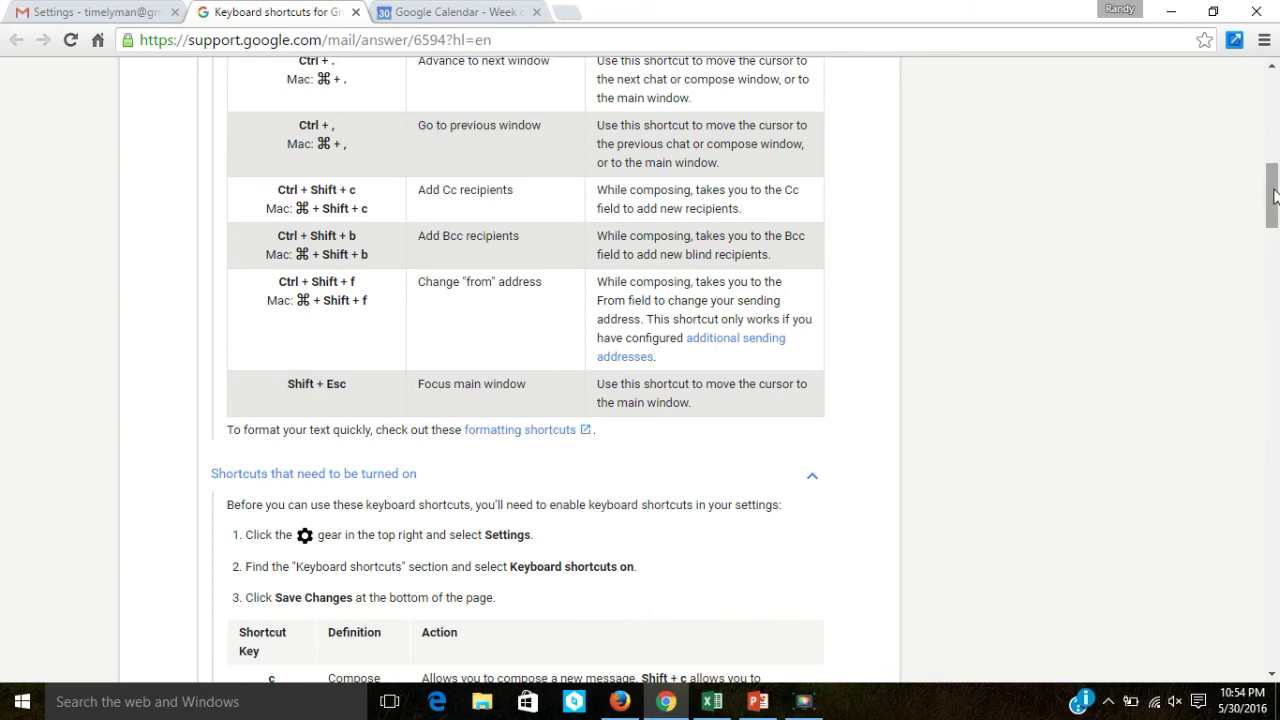
left_click_drag(1277, 197, 1275, 309)
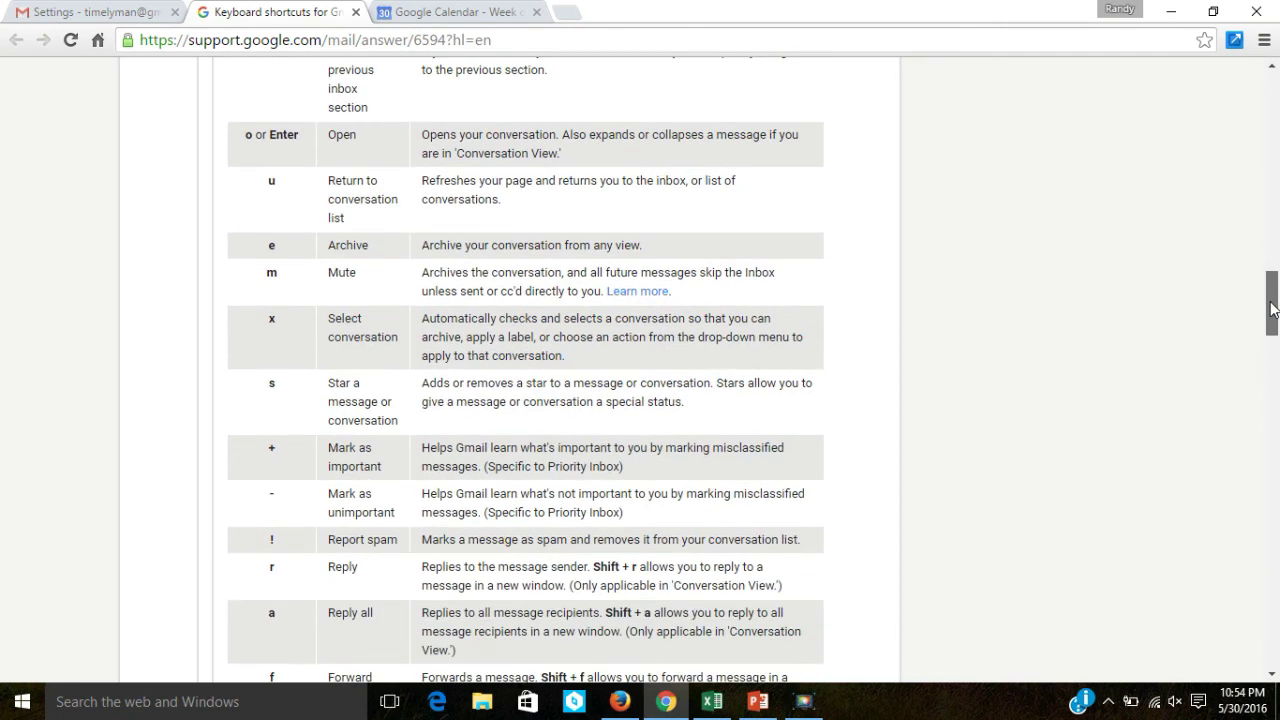
scroll(1273, 309, "up", 1)
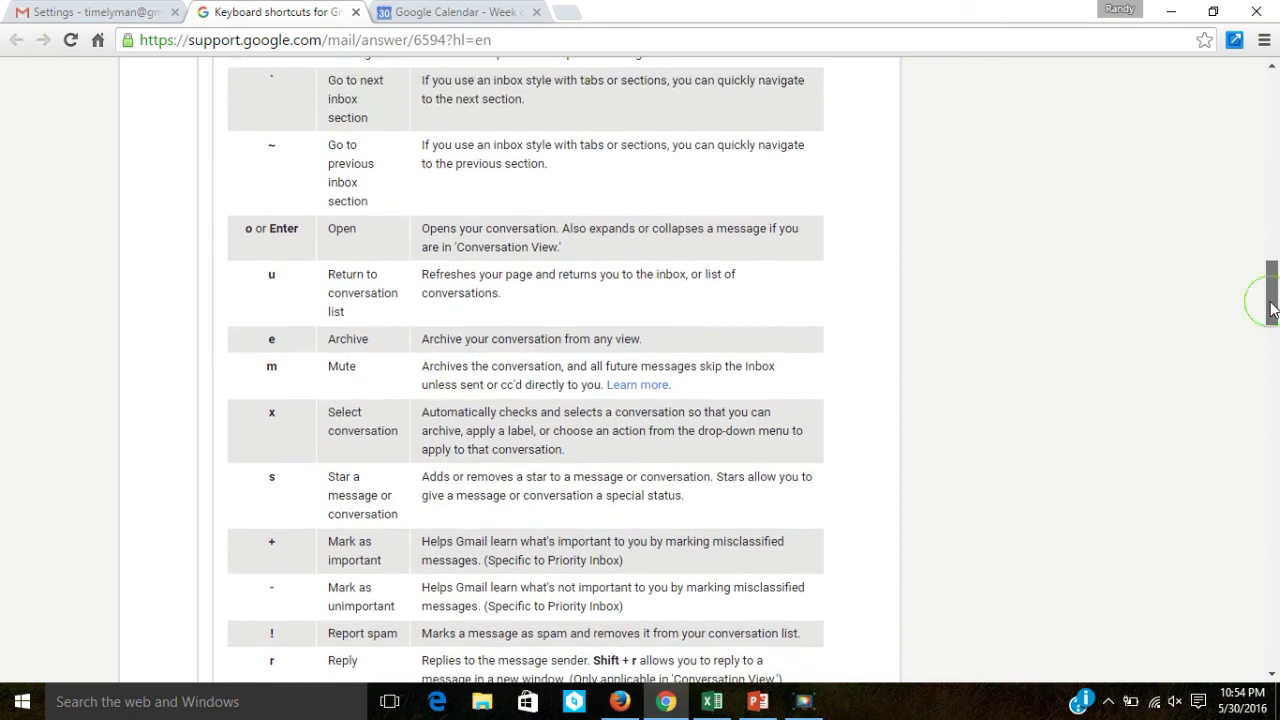
left_click_drag(1273, 309, 1262, 143)
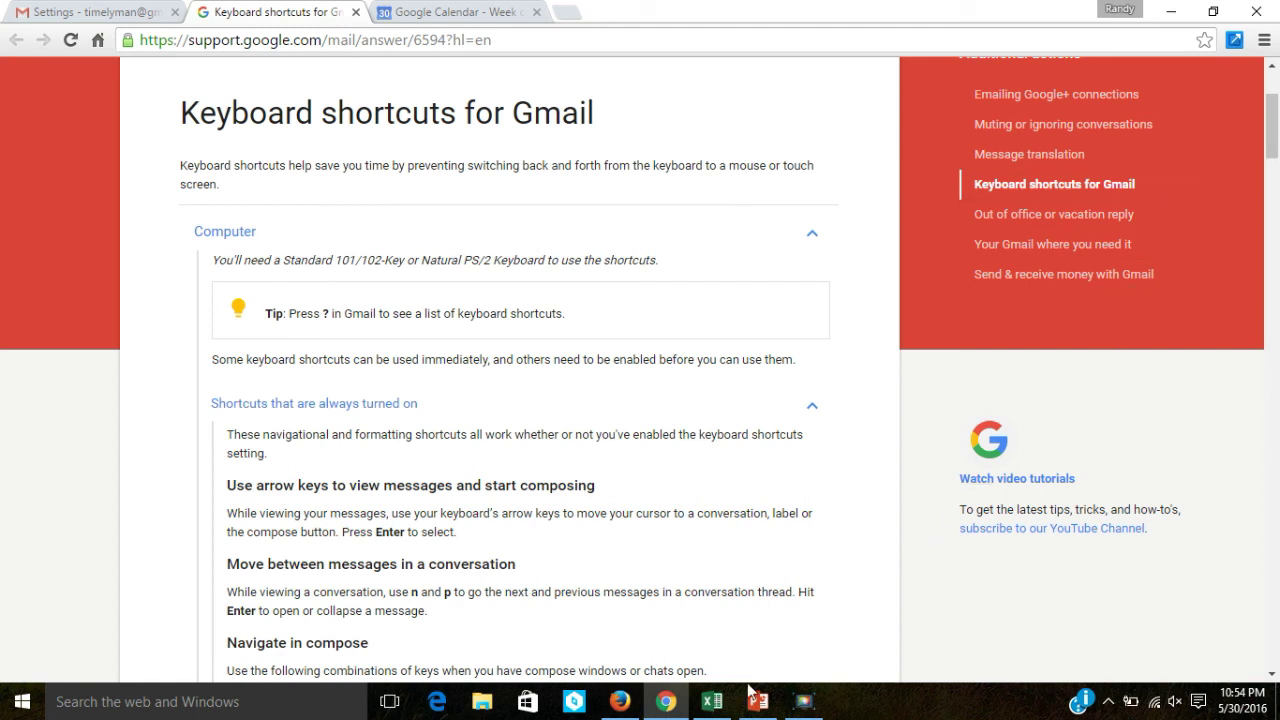
Bring YouTube_Video_Cover.pptx to the front via its taskbar preview.
mouse_move(745, 712)
left_click(690, 630)
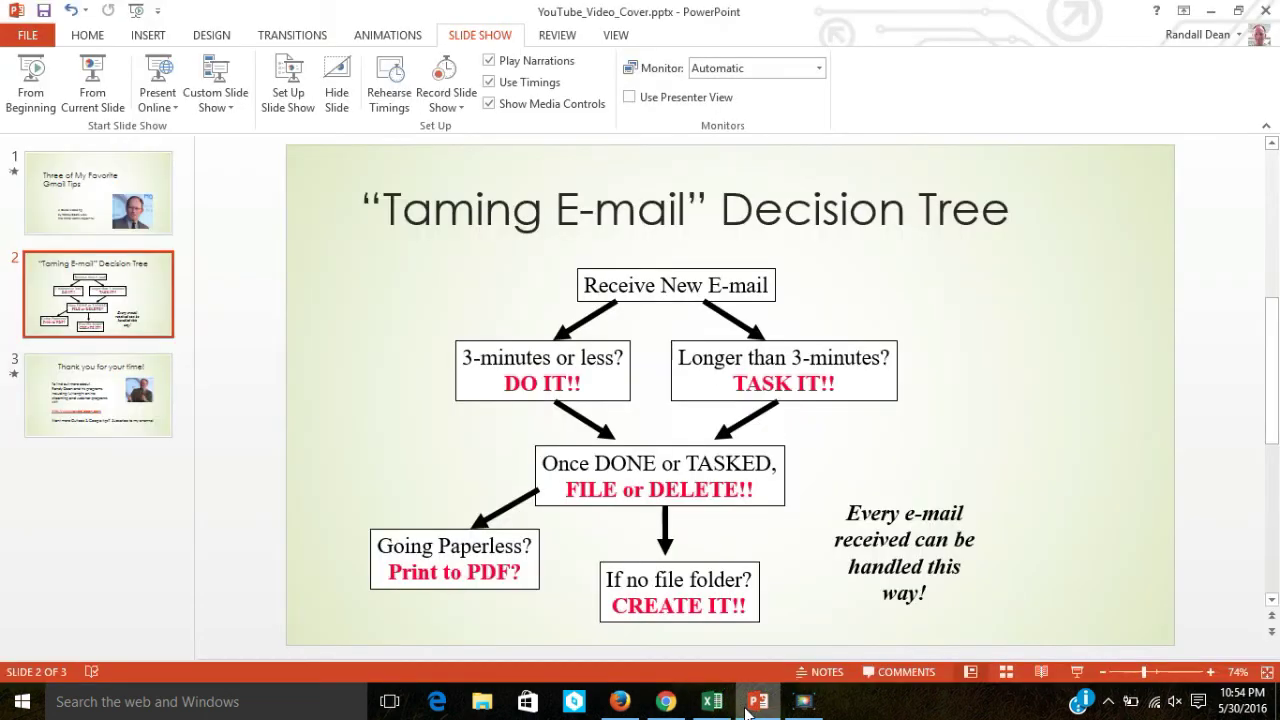